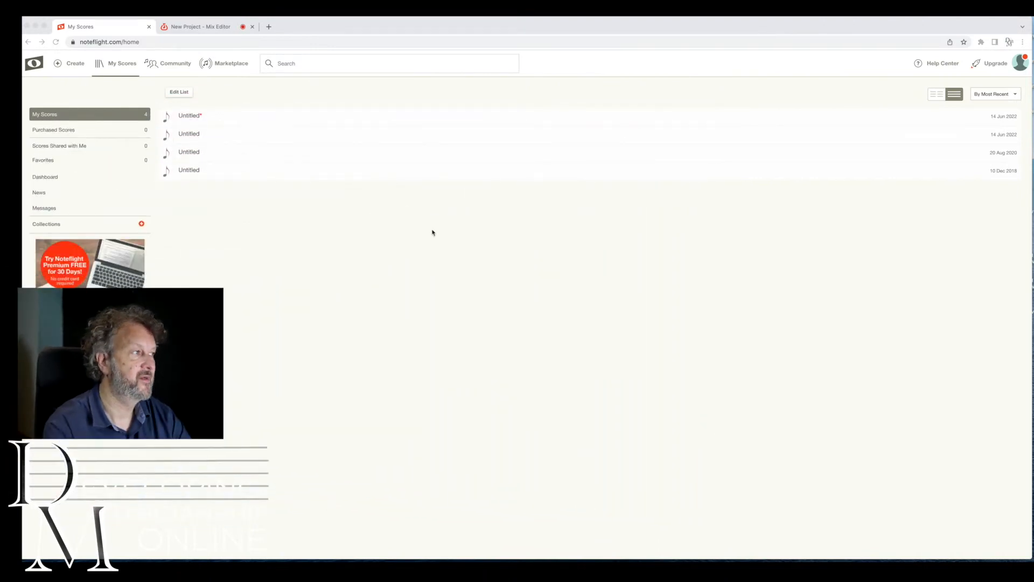
Create a new score starting from a blank score sheet.
click(100, 88)
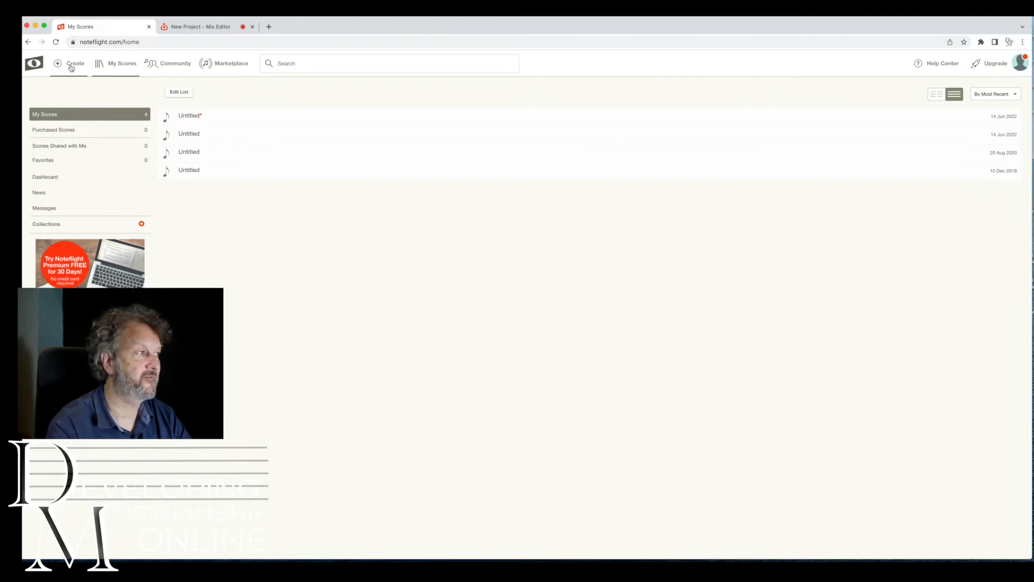
click(71, 67)
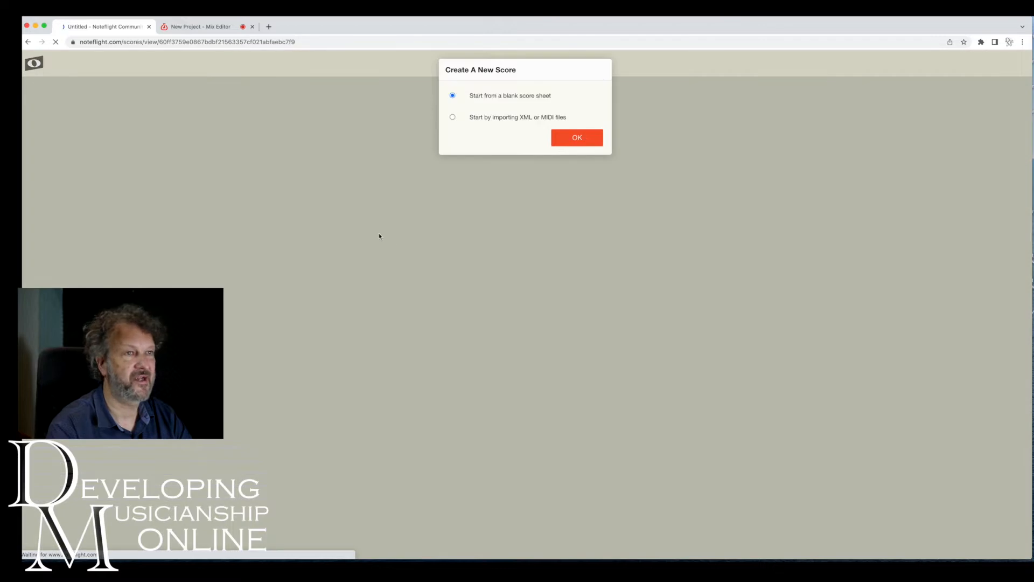
click(577, 142)
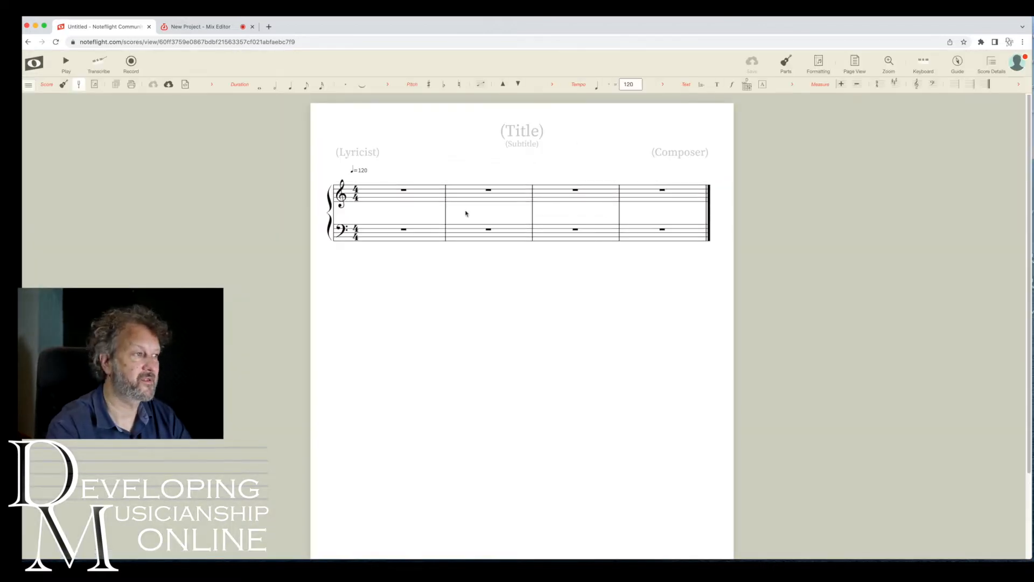
Enter the opening melody C C G G A A G as quarter notes in the first treble measures, raising G an octave.
click(388, 199)
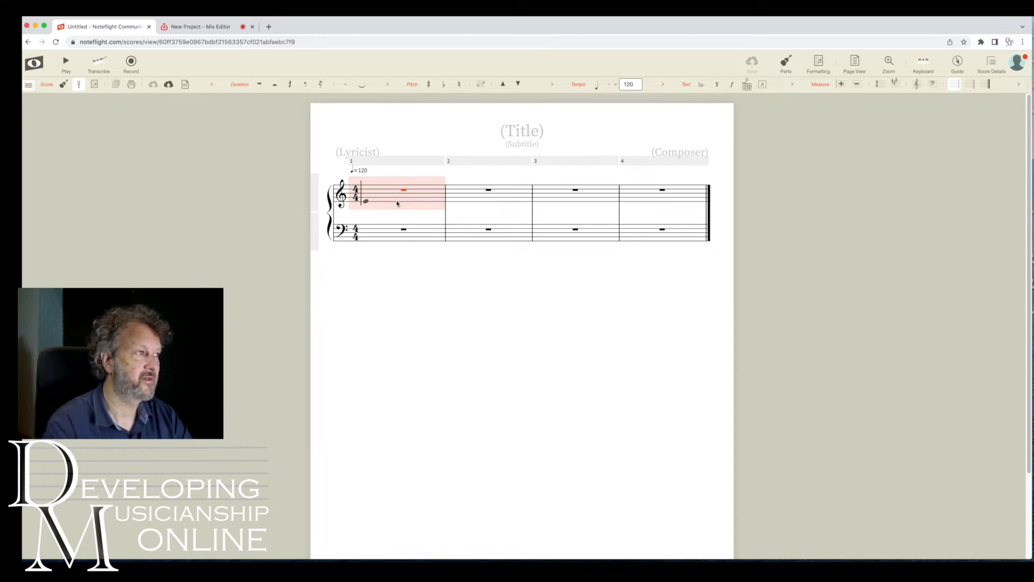
click(290, 86)
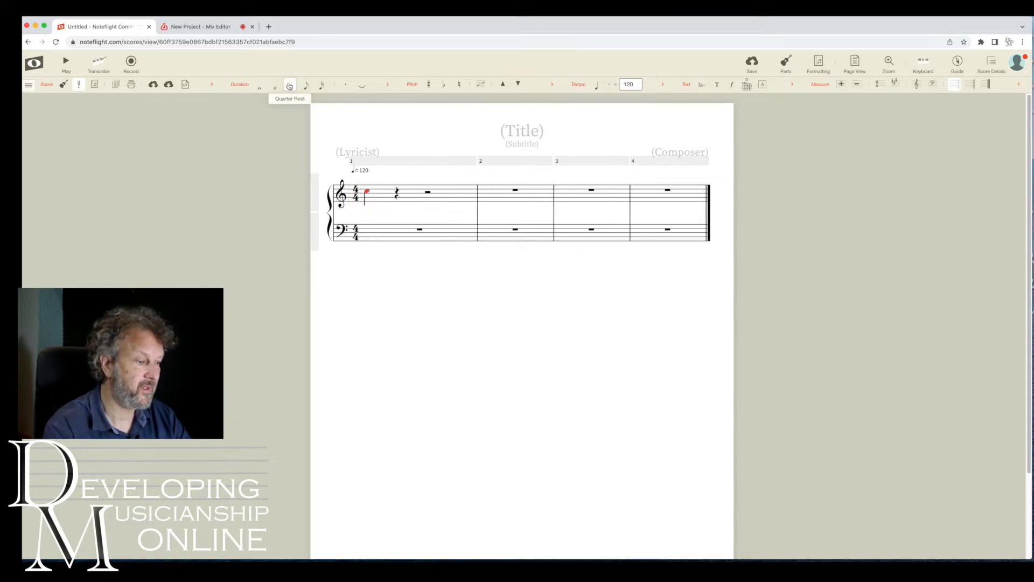
key(super+Down)
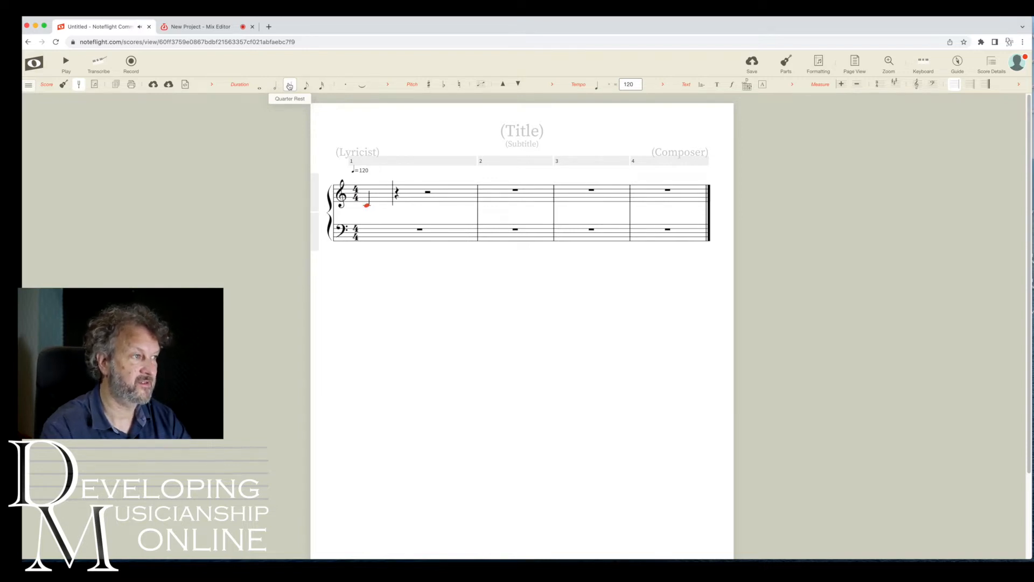
key(c)
key(b)
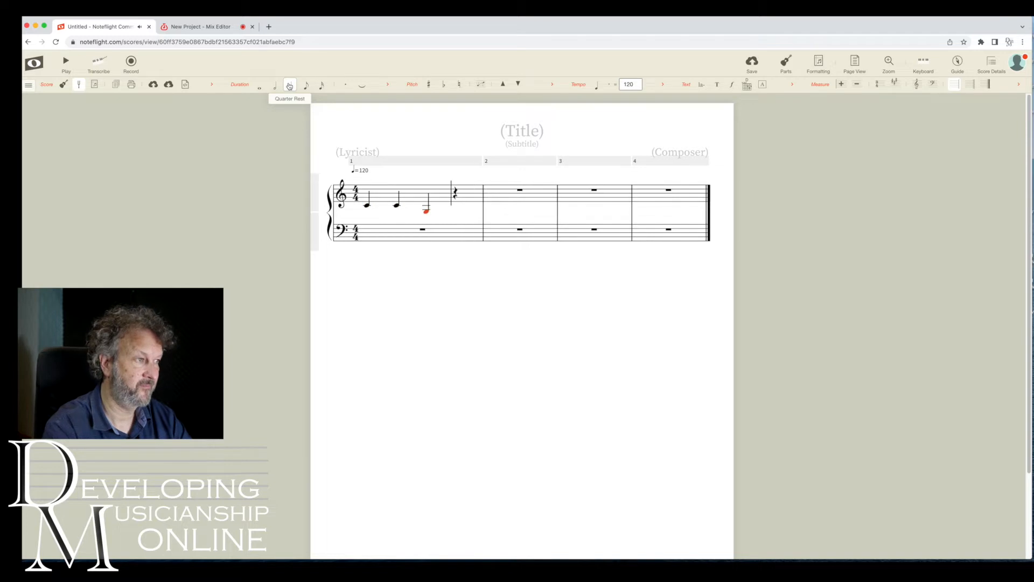
key(super+Up)
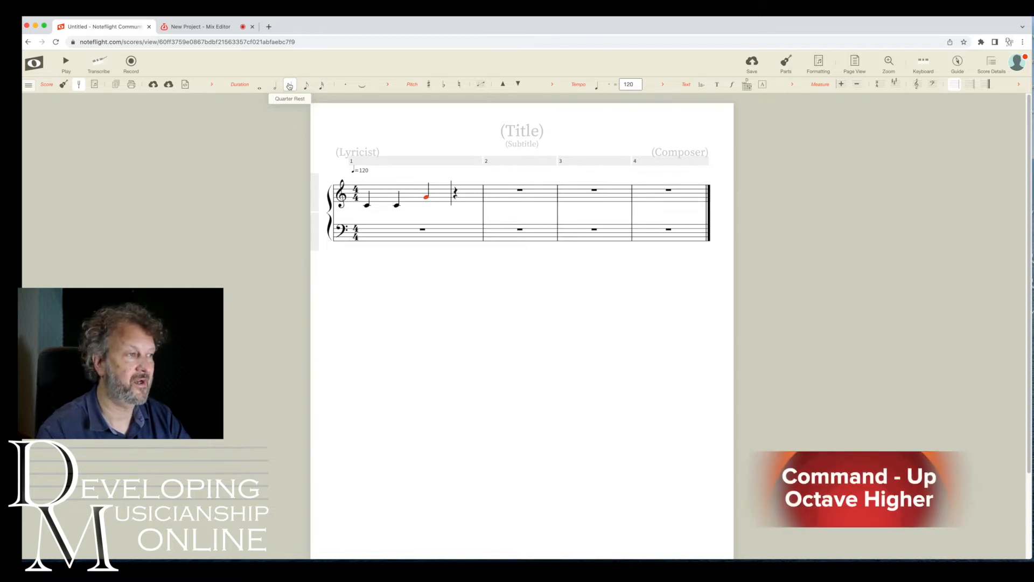
key(g)
key(a)
key(a)
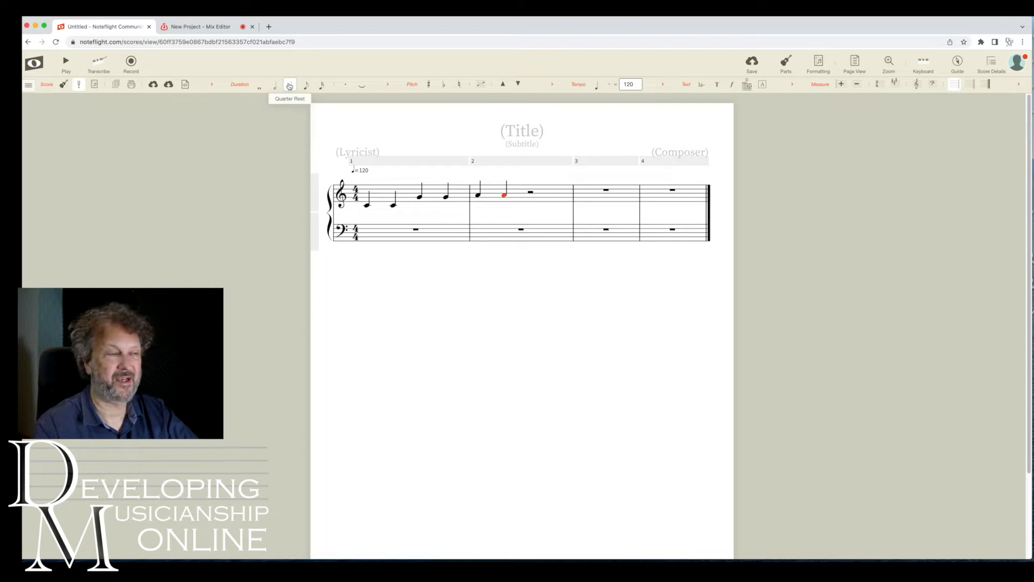
key(g)
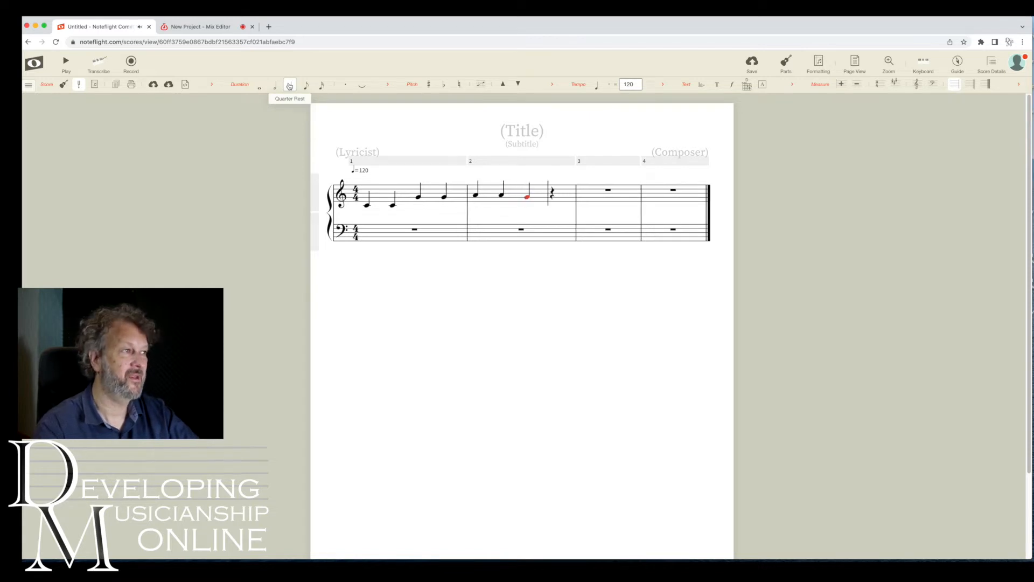
Make that G a half note and continue with quarter notes F F E E D D.
click(277, 90)
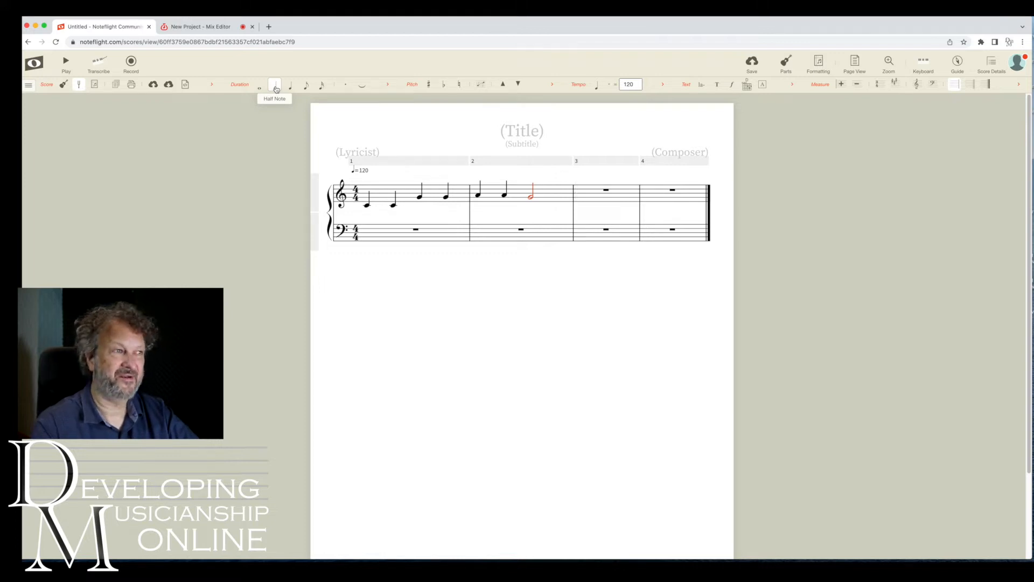
key(f)
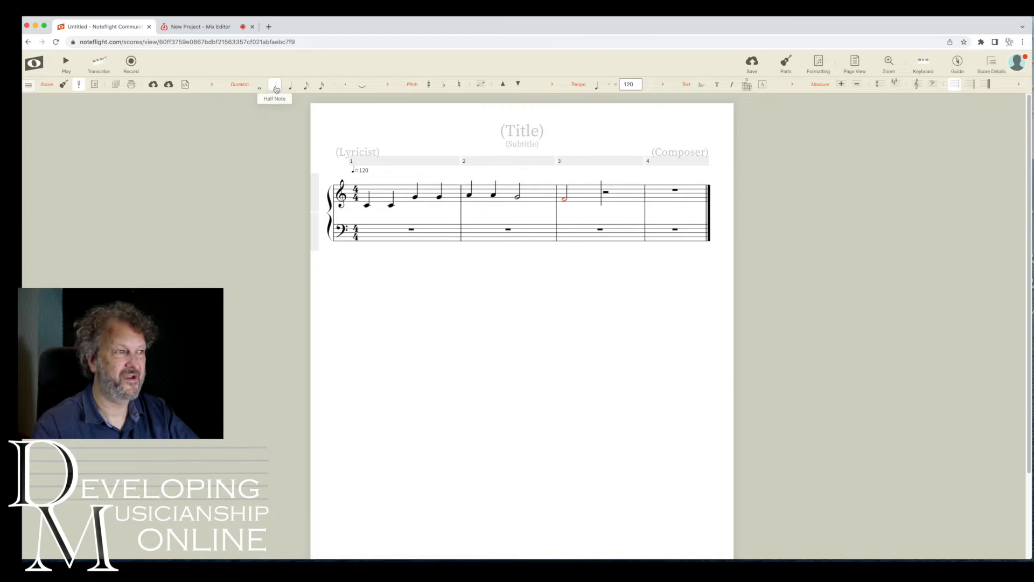
click(288, 87)
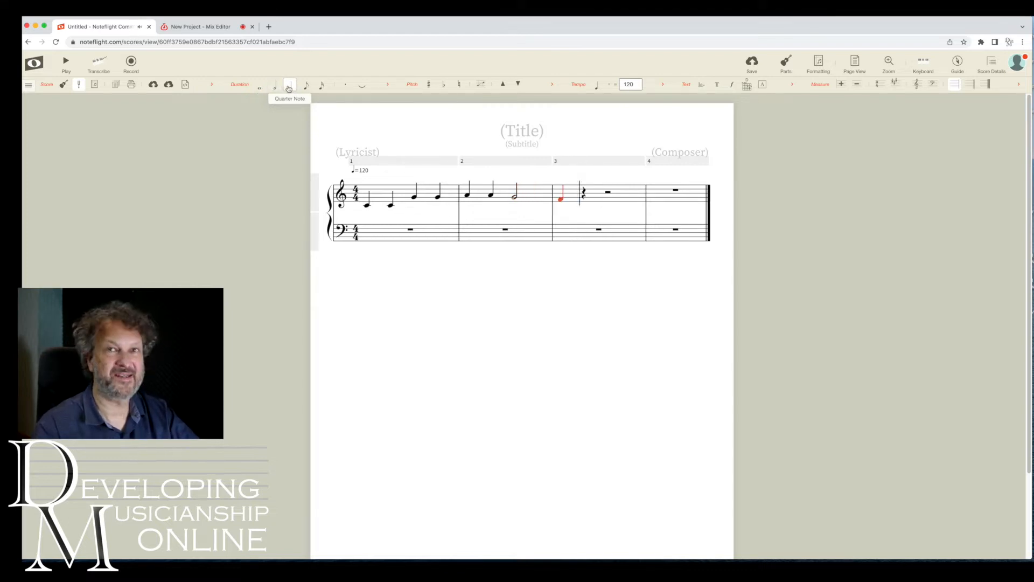
key(f)
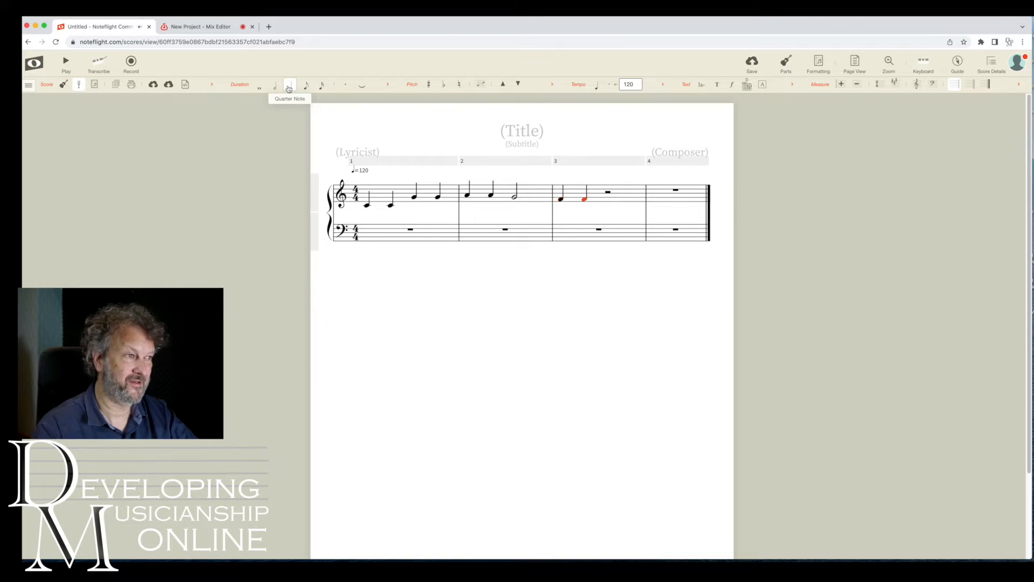
key(e)
key(e)
key(d)
key(d)
End the fourth measure with a half-note C after the two Ds.
click(275, 86)
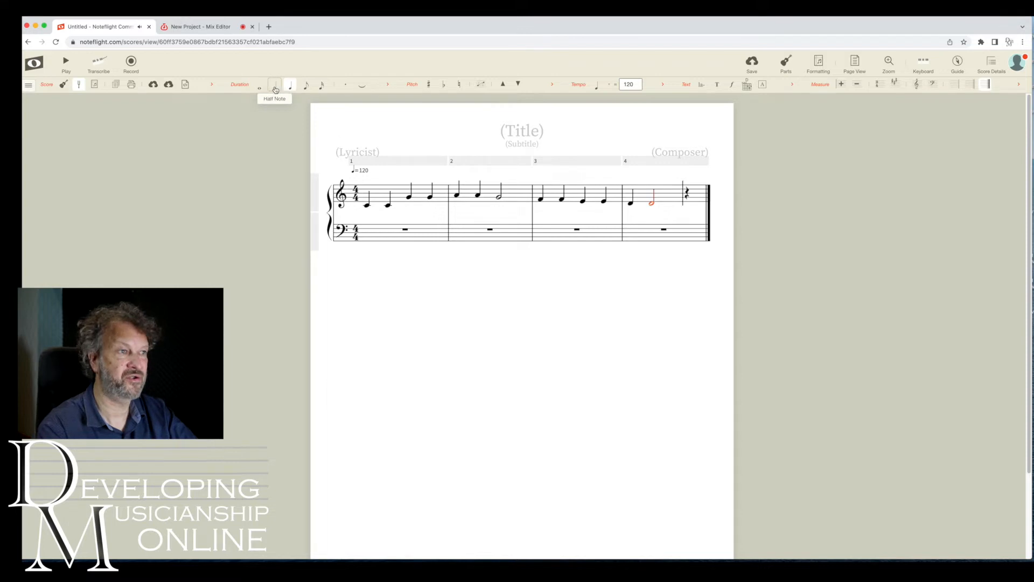
click(292, 87)
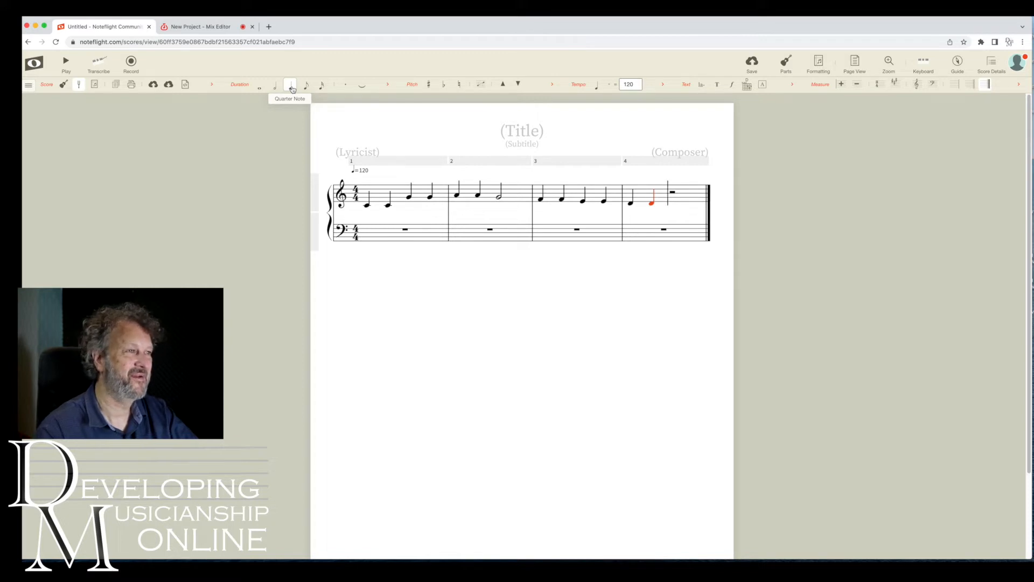
key(c)
click(276, 86)
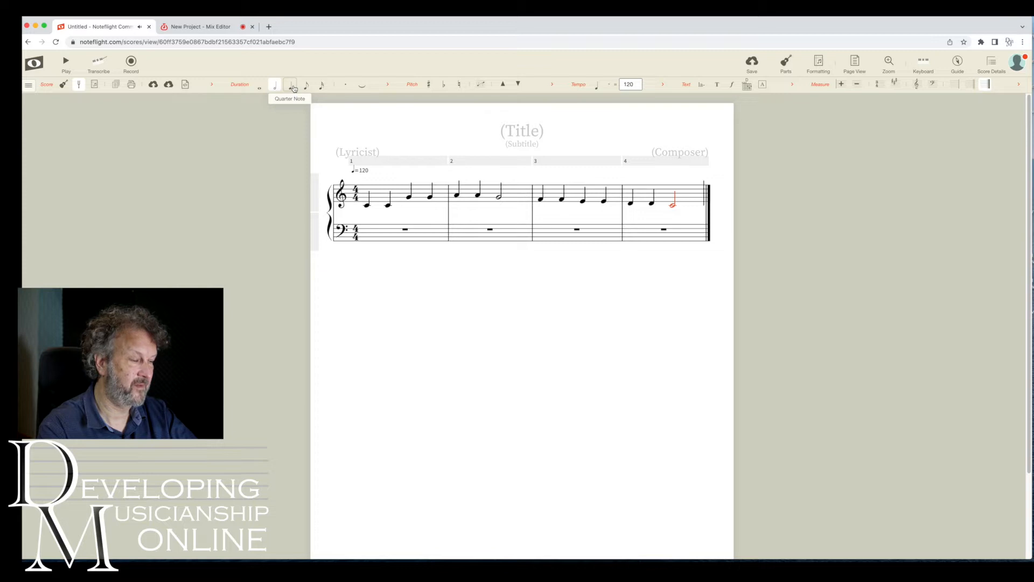
Enter the phrase G G F F E E D in quarter notes, ending on a half-note D.
key(g)
click(294, 89)
key(super+Up)
key(g)
key(f)
Repeat the phrase G G F F E E D, again ending on a half-note D.
key(f)
key(e)
key(e)
key(d)
click(276, 88)
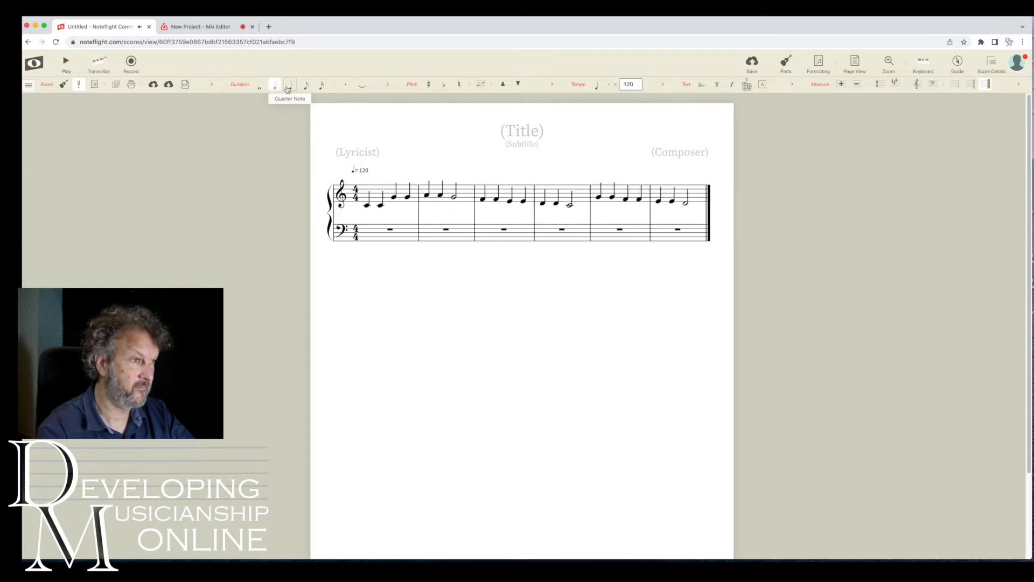
key(g)
click(289, 89)
key(g)
Finish the melody with quarter notes F F E E D D and a final half-note C.
key(f)
key(f)
key(e)
key(e)
key(d)
click(277, 89)
Enter C C G G A A in quarter notes followed by a half-note G, an octave higher.
key(c)
click(290, 90)
key(c)
key(g)
key(super+Up)
key(g)
key(a)
key(a)
click(276, 89)
key(g)
click(290, 89)
key(f)
key(f)
key(e)
key(e)
key(d)
key(d)
click(276, 88)
key(c)
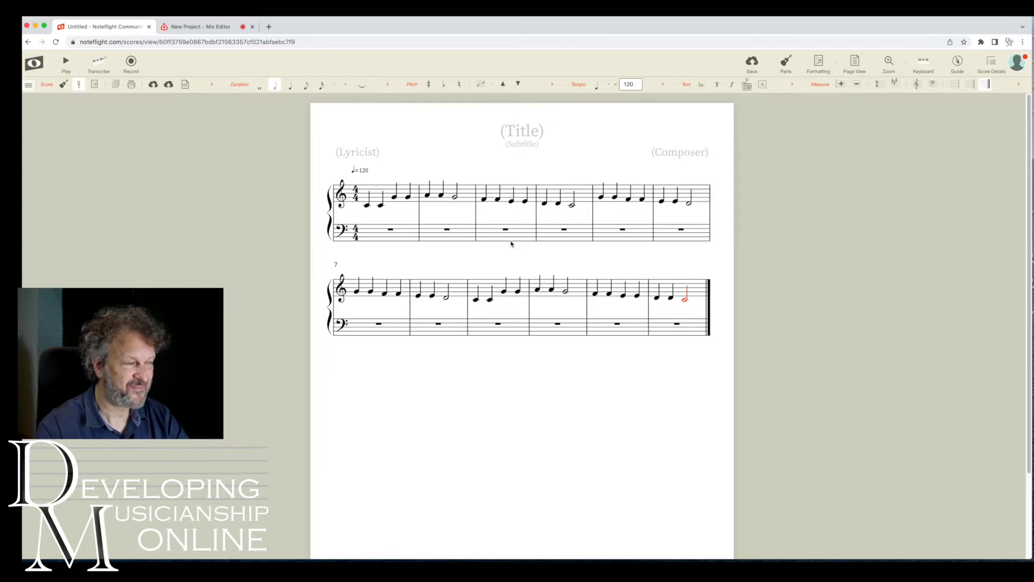
Enter an eighth-note accompaniment figure starting on C with F chords in the first bass measure.
click(380, 235)
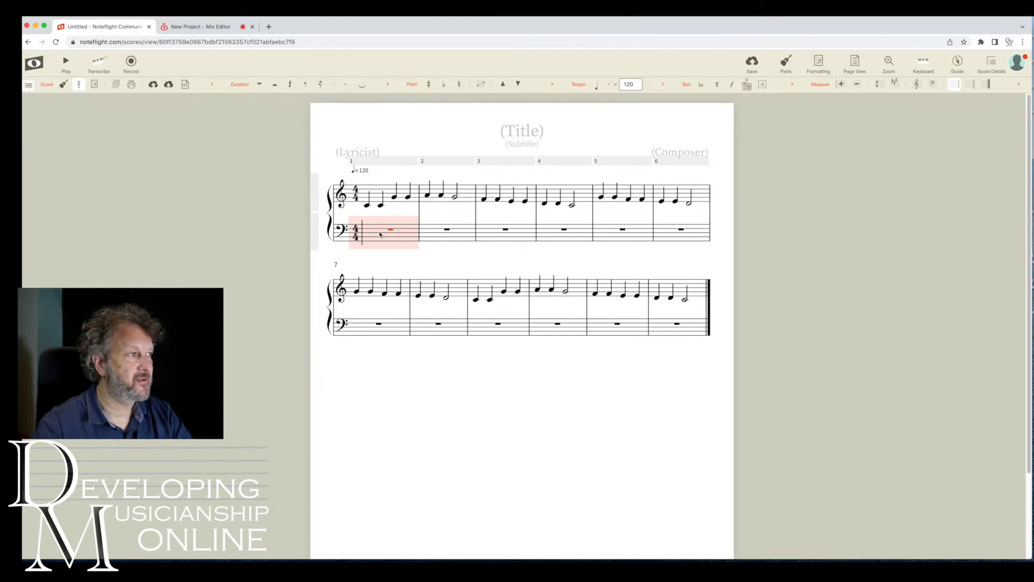
click(305, 84)
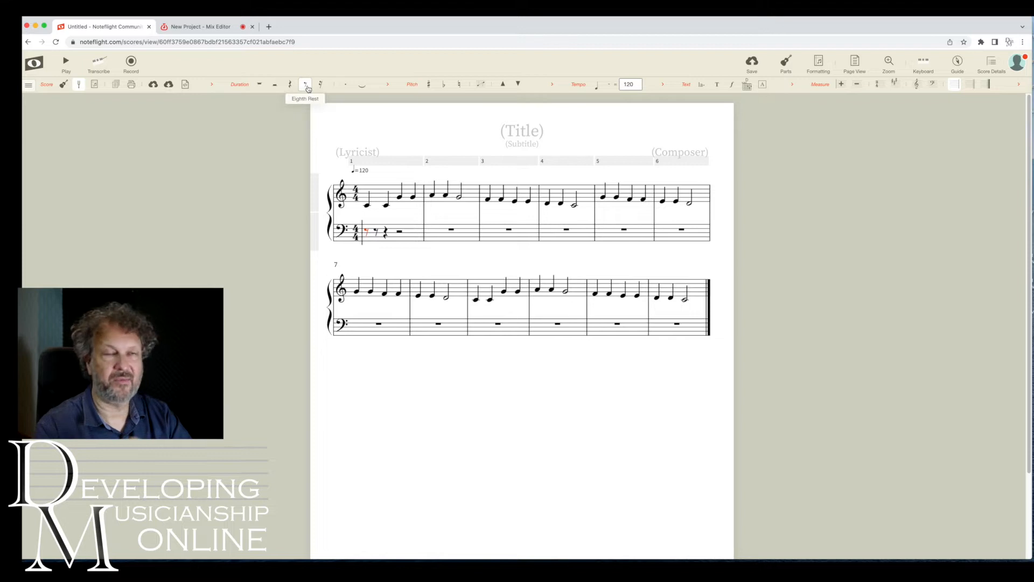
key(c)
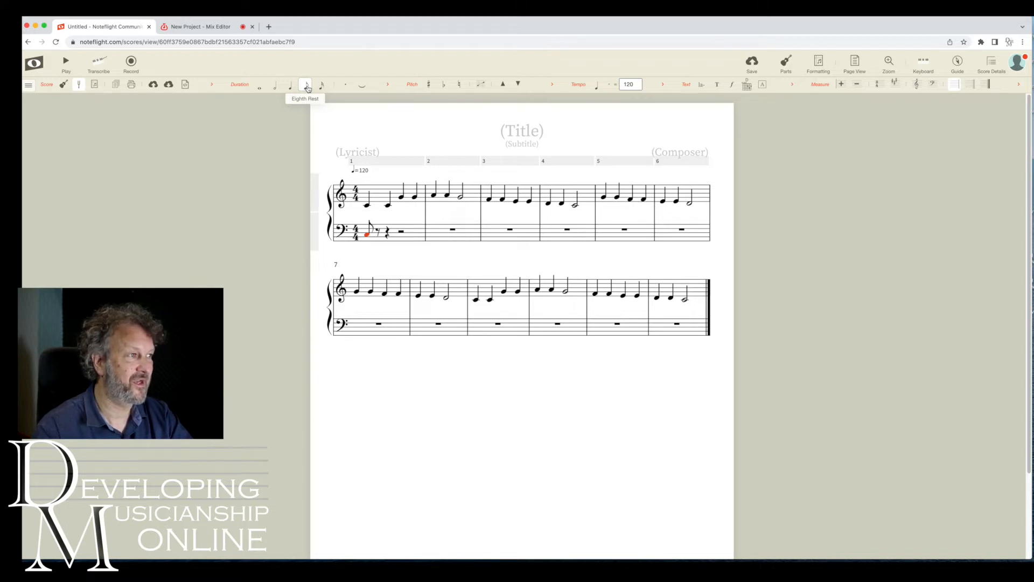
key(f)
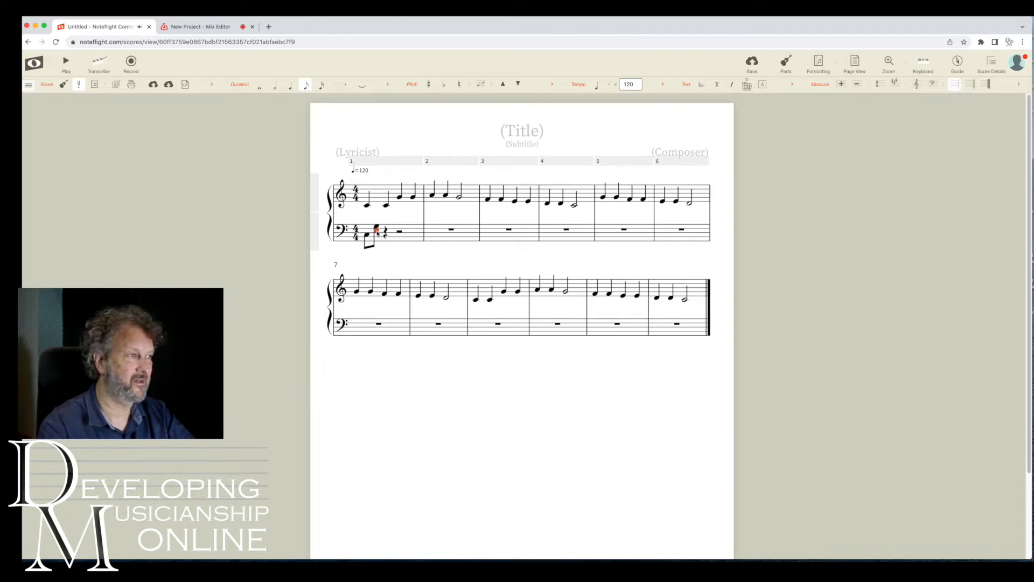
click(386, 231)
click(396, 229)
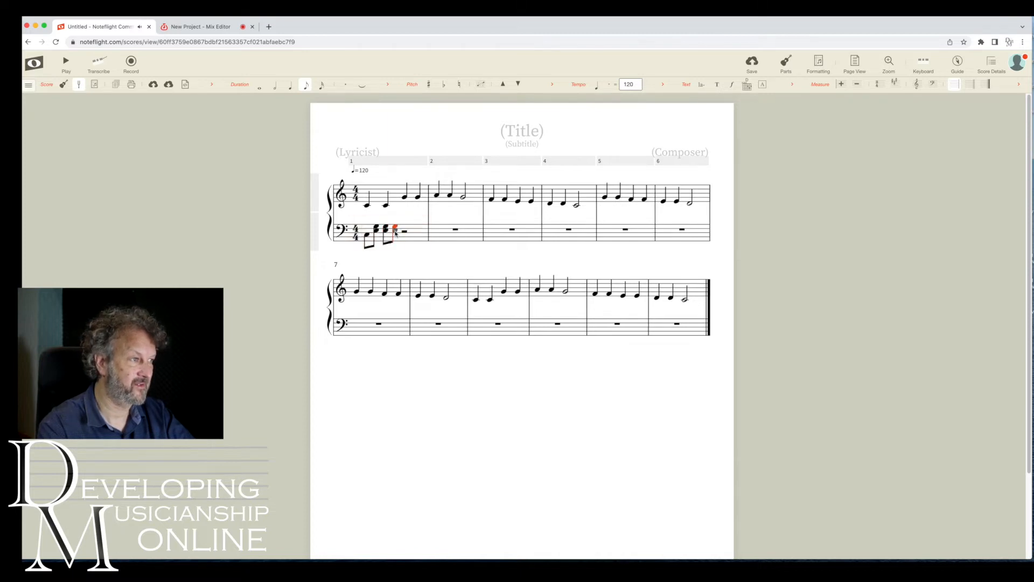
Select the four-eighth figure and paste it into the rest of the first bass measure and the second measure.
click(366, 234)
shift+click(397, 229)
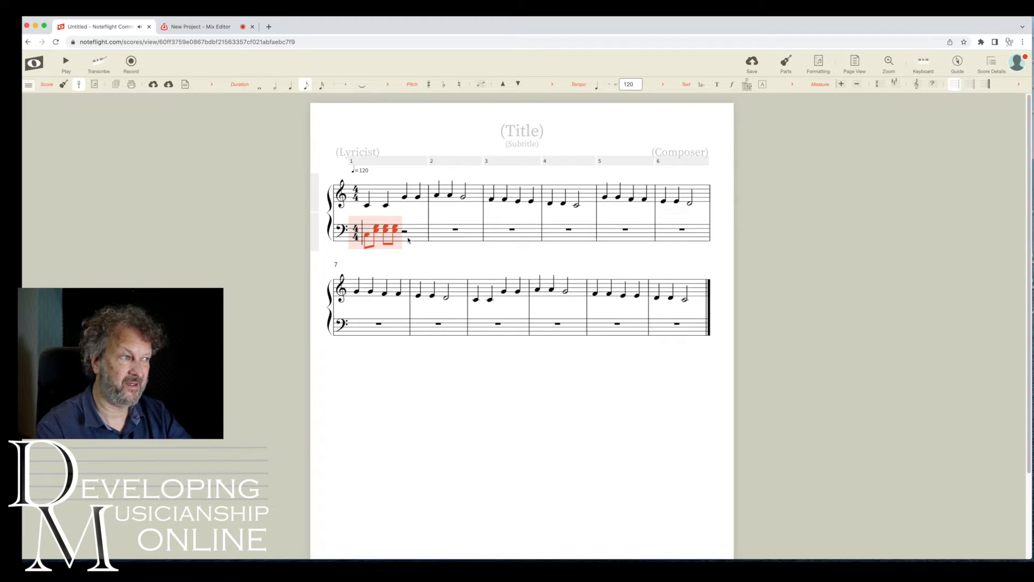
click(406, 233)
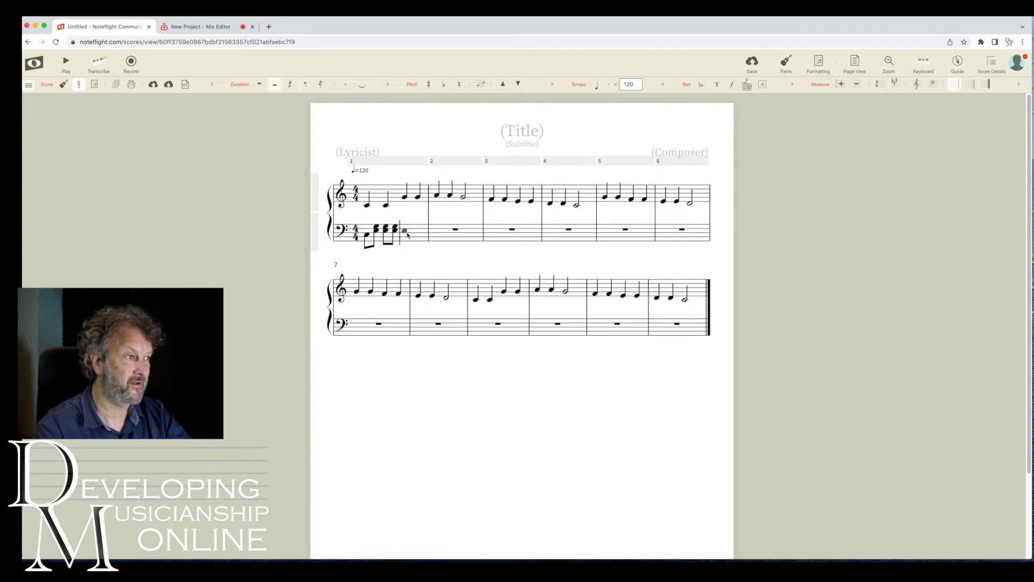
key(ctrl+v)
click(482, 231)
key(ctrl+v)
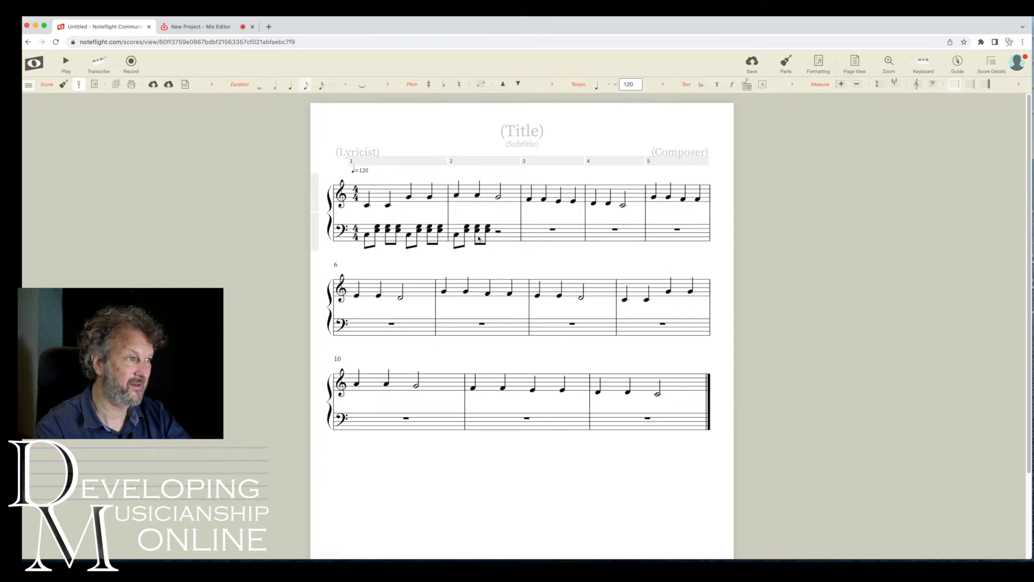
Raise the chord notes in the second bass measure's figure a step higher.
click(466, 231)
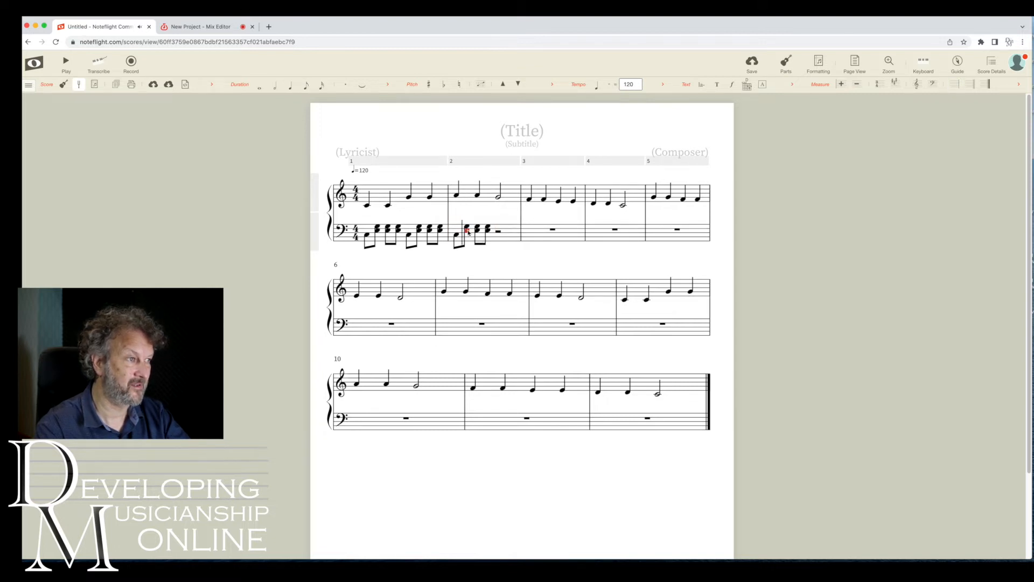
double_click(467, 231)
key(Up)
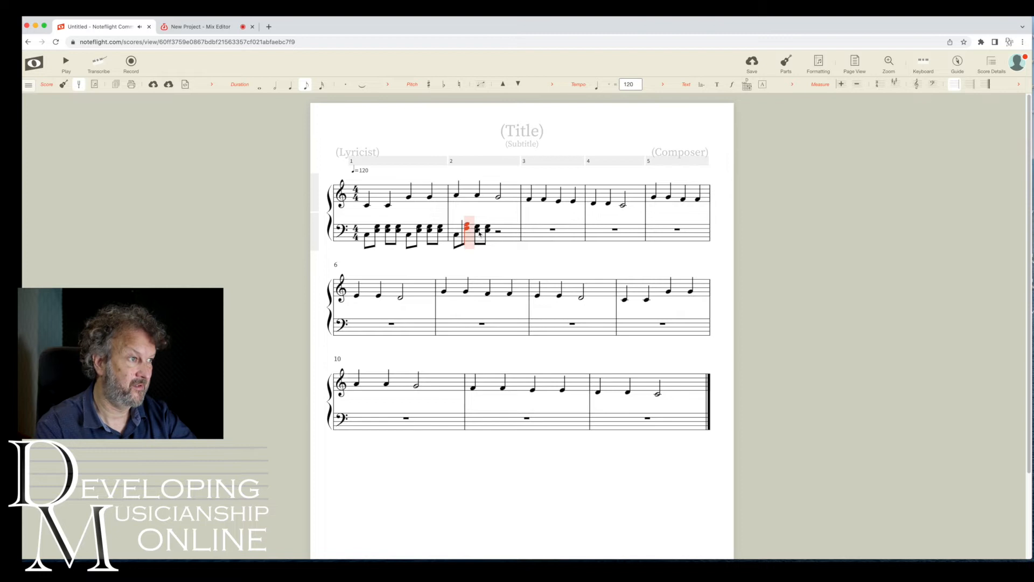
click(479, 232)
double_click(479, 230)
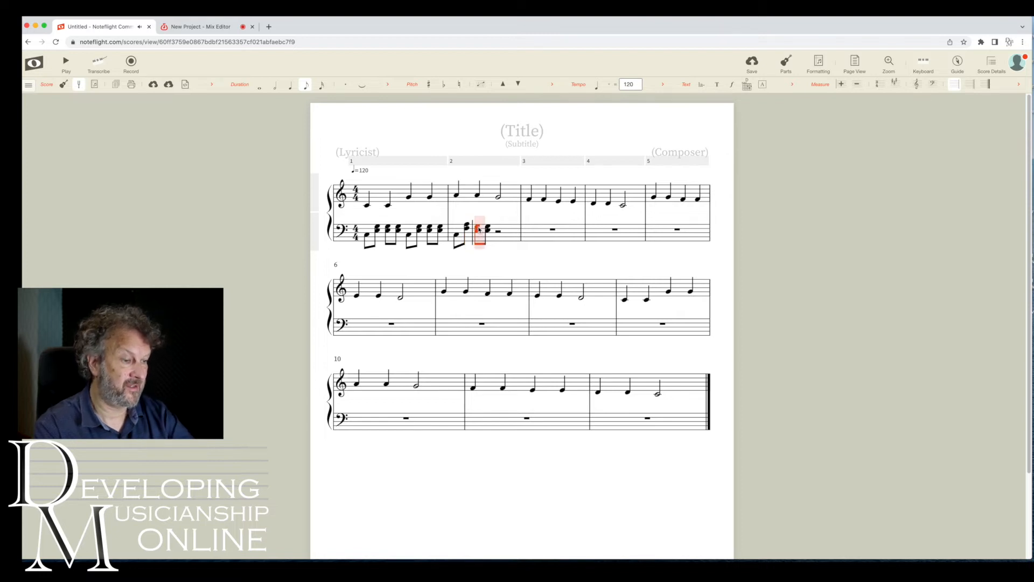
key(Up)
click(488, 232)
double_click(488, 231)
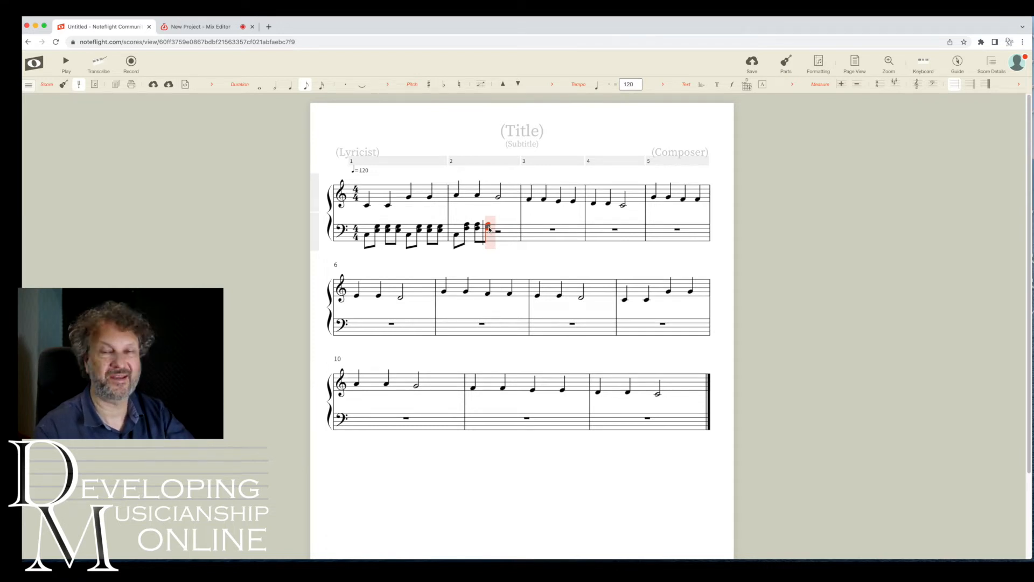
key(Escape)
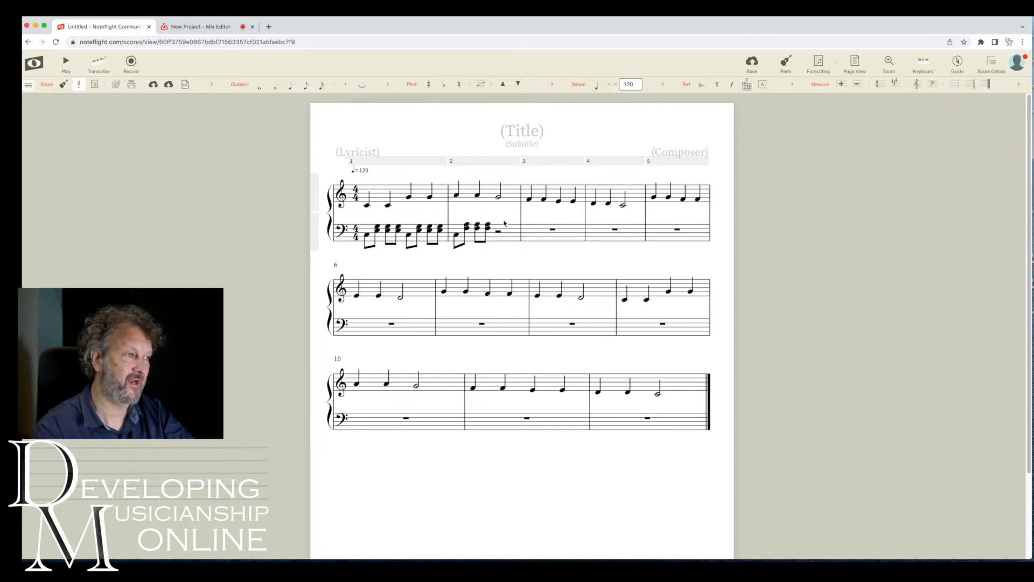
Paste the original four-eighth C and F-chord figure into the second half of the second bass measure.
click(367, 235)
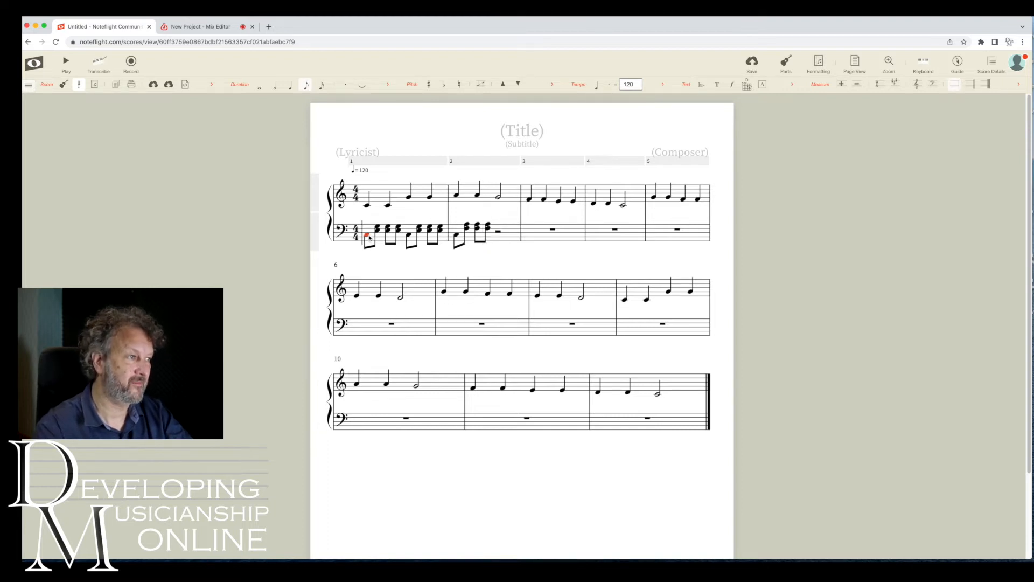
shift+click(398, 230)
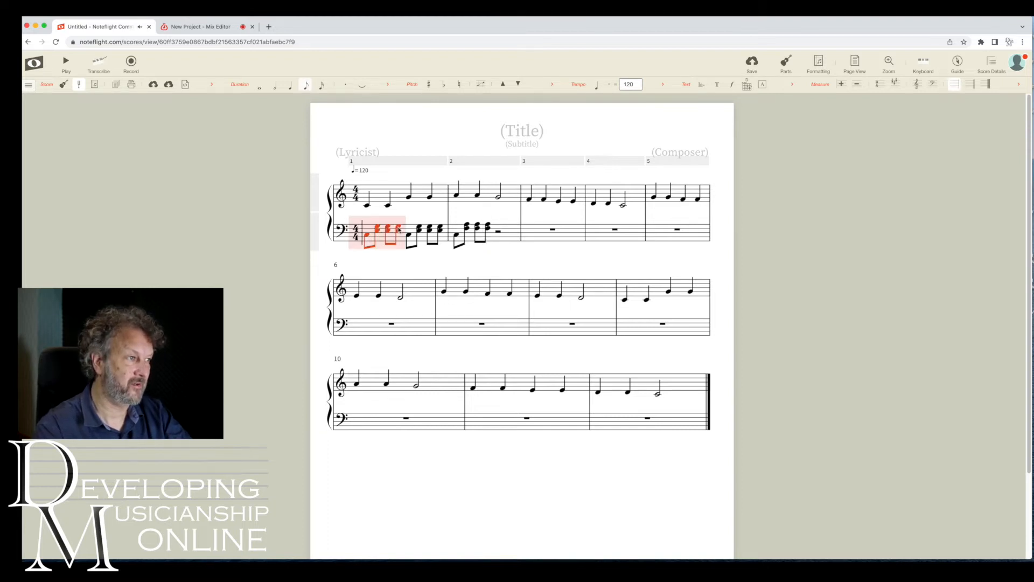
click(499, 235)
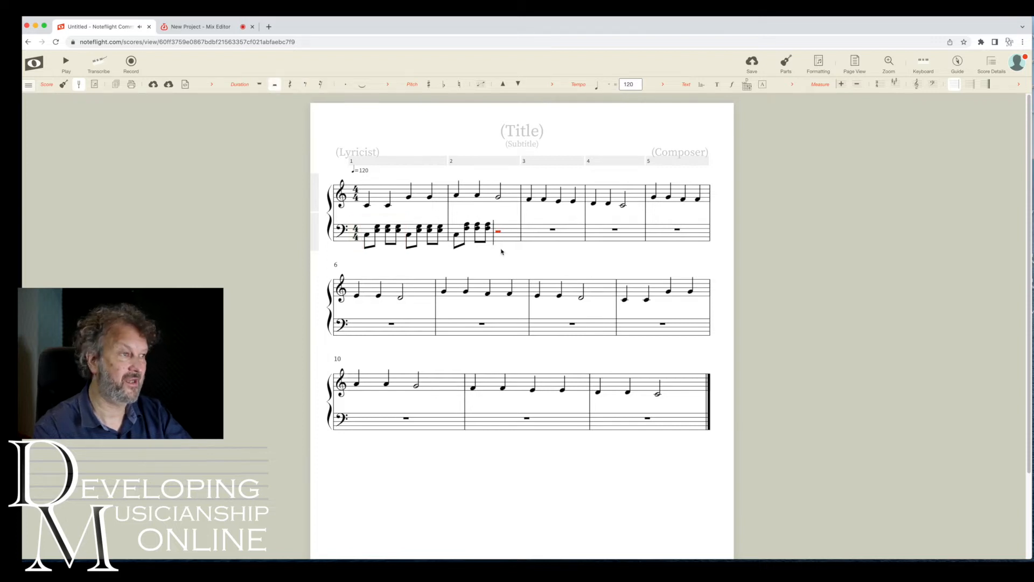
key(ctrl+v)
key(Escape)
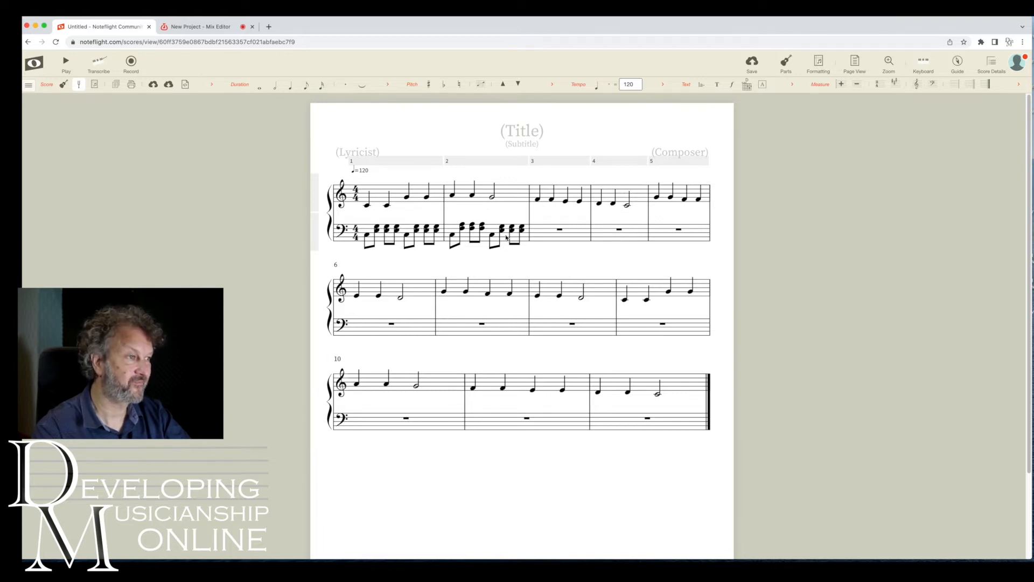
Copy the second bass measure's accompaniment into the third bass measure.
click(464, 237)
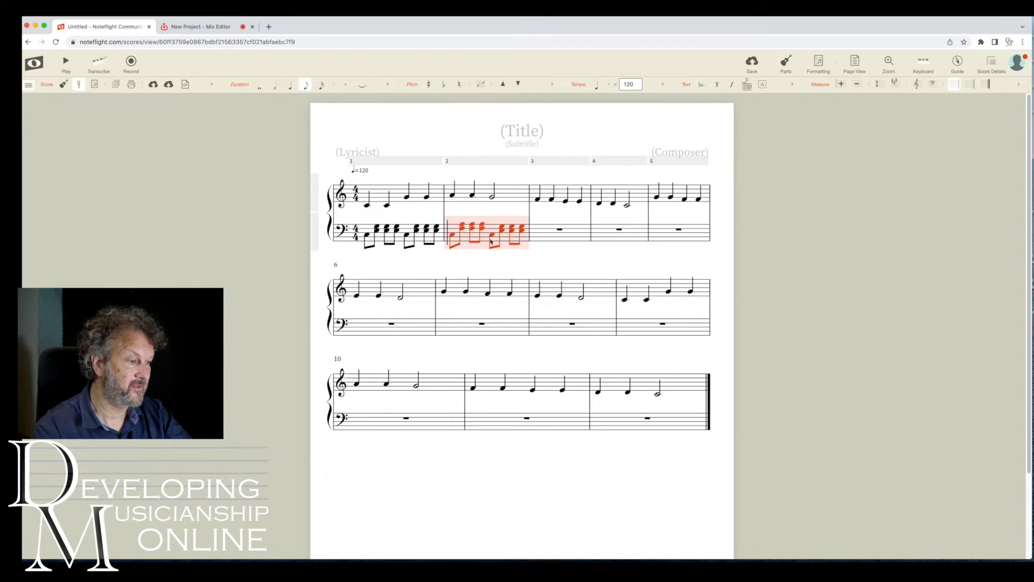
click(544, 236)
key(ctrl+v)
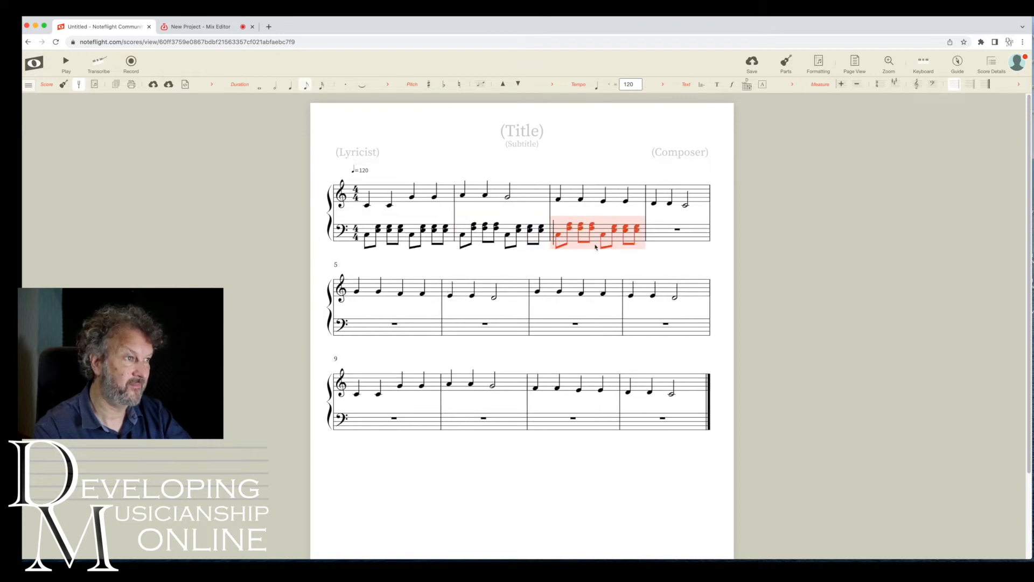
Paste the figure into the fourth bass measure and shift several of its chord notes up or down a step.
click(650, 242)
key(ctrl+v)
click(640, 248)
click(630, 234)
key(Up)
click(641, 225)
key(Down)
click(651, 229)
click(651, 224)
key(Down)
click(661, 224)
key(Down)
click(675, 249)
Copy accompaniment figures from the first line and paste them into bass measures 5 and 6.
click(407, 235)
shift+click(483, 227)
click(433, 277)
click(579, 234)
shift+click(662, 227)
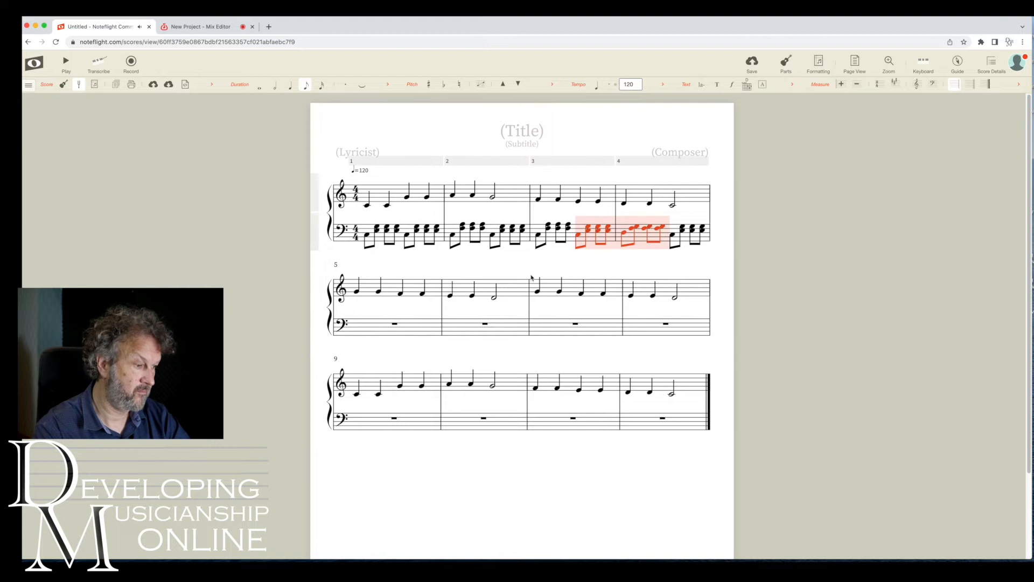
key(super+c)
click(395, 324)
key(super+v)
click(507, 336)
key(super+v)
Copy bass measures 5 and 6 and paste them into bass measures 7 and 8.
click(410, 340)
shift+click(531, 336)
key(super+c)
click(631, 333)
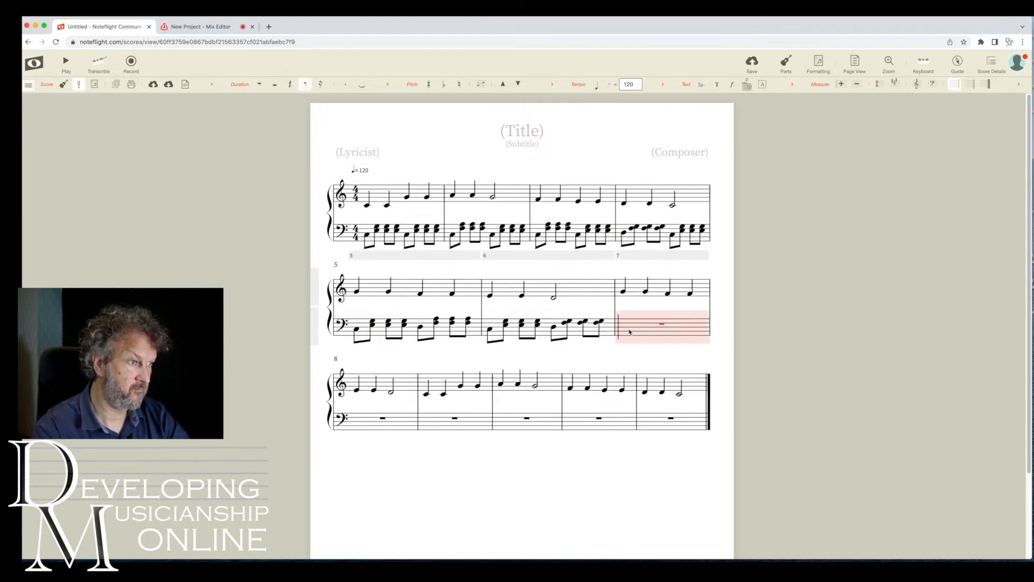
key(super+v)
Copy the first four bass measures and paste them into bass measures 9 through 12.
click(461, 432)
click(409, 231)
shift+click(669, 234)
key(super+c)
click(479, 419)
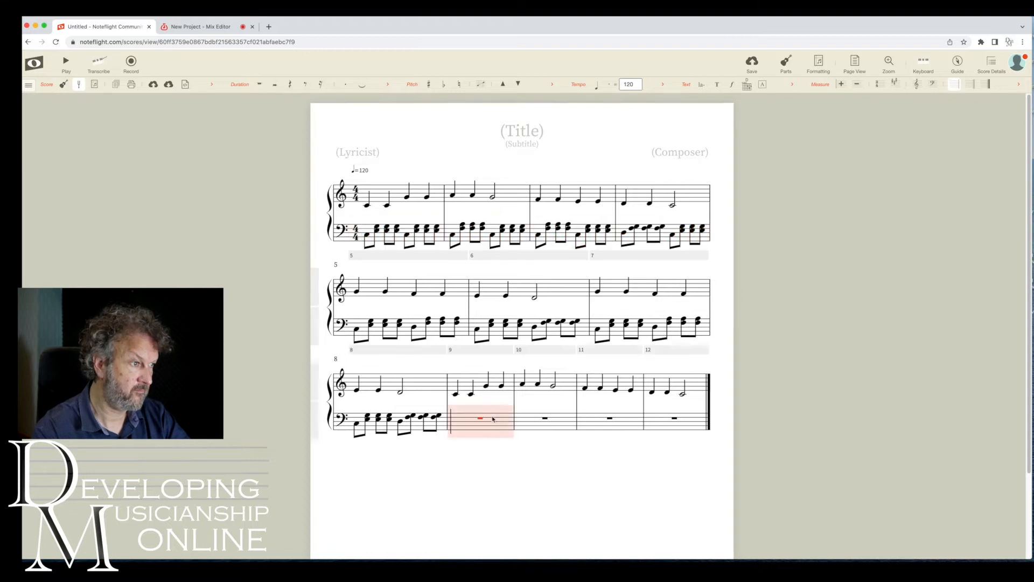
key(super+v)
click(777, 373)
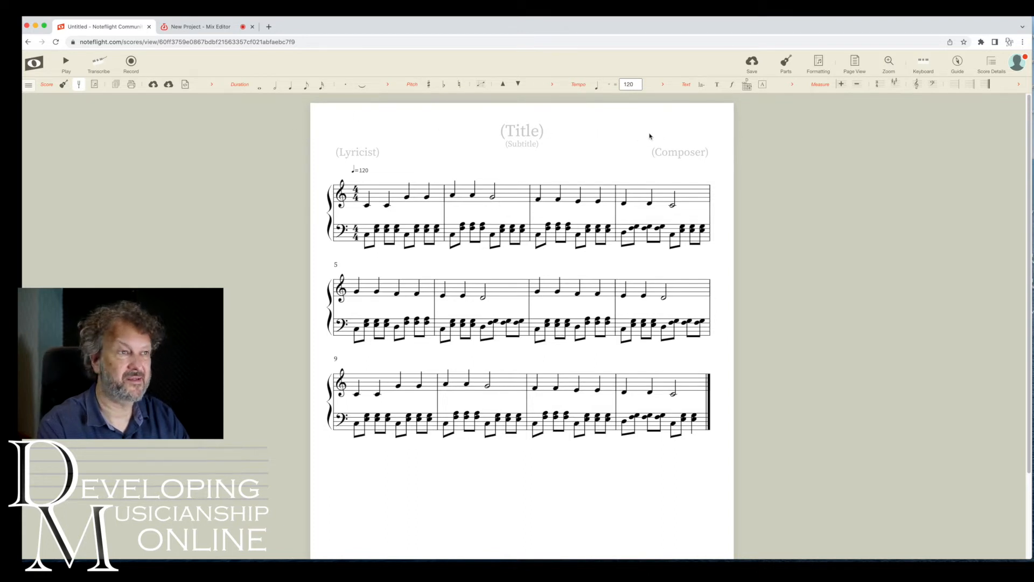
click(399, 195)
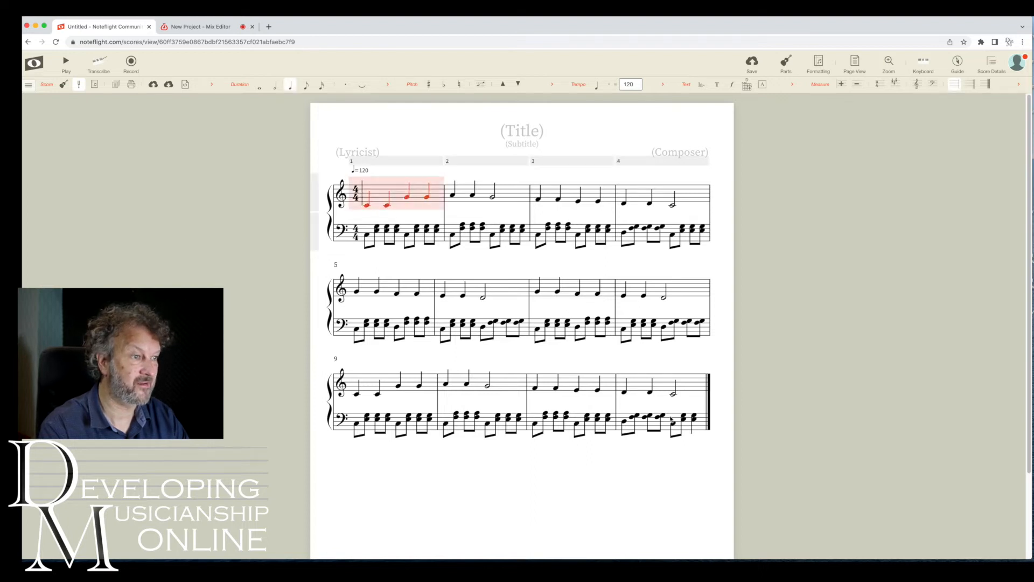
shift+click(671, 419)
right_click(416, 192)
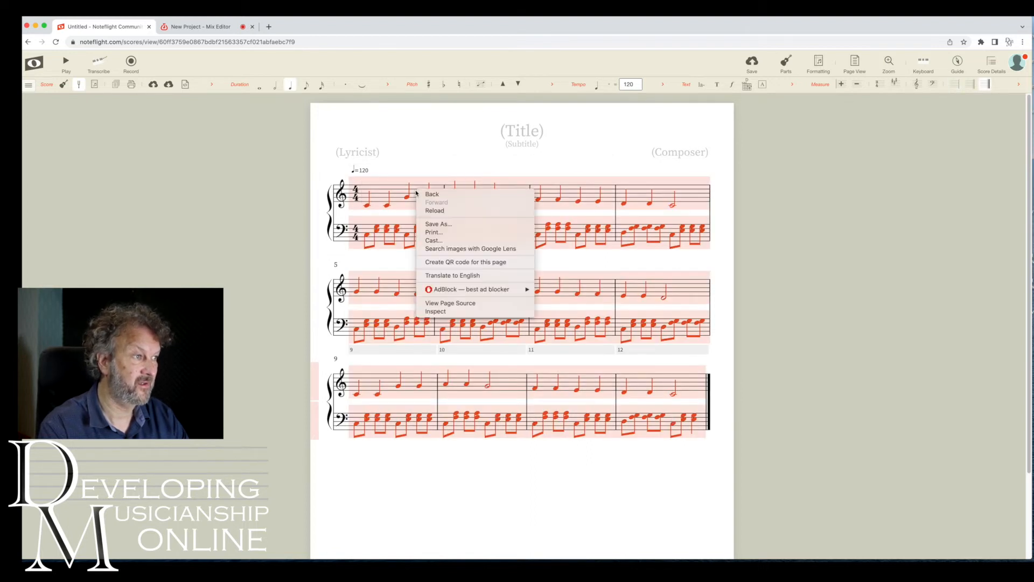
click(410, 167)
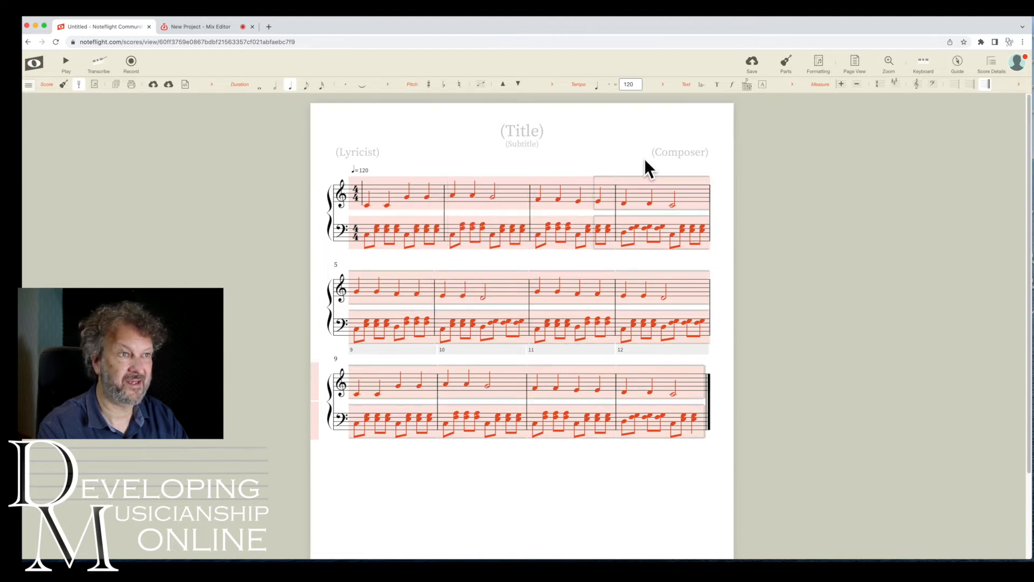
Expand the toolbar to show all palettes and browse the palette list.
click(1019, 85)
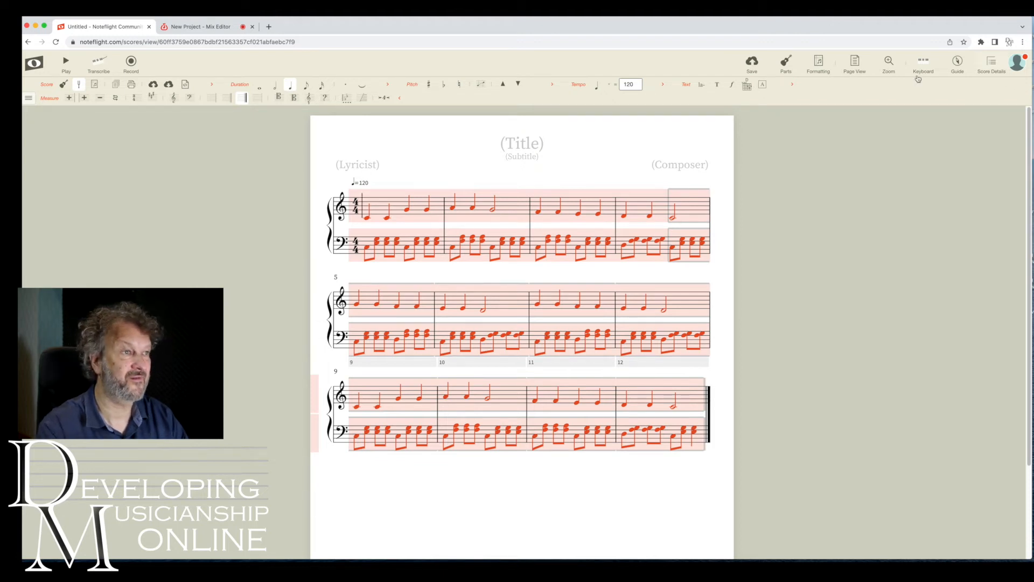
click(792, 84)
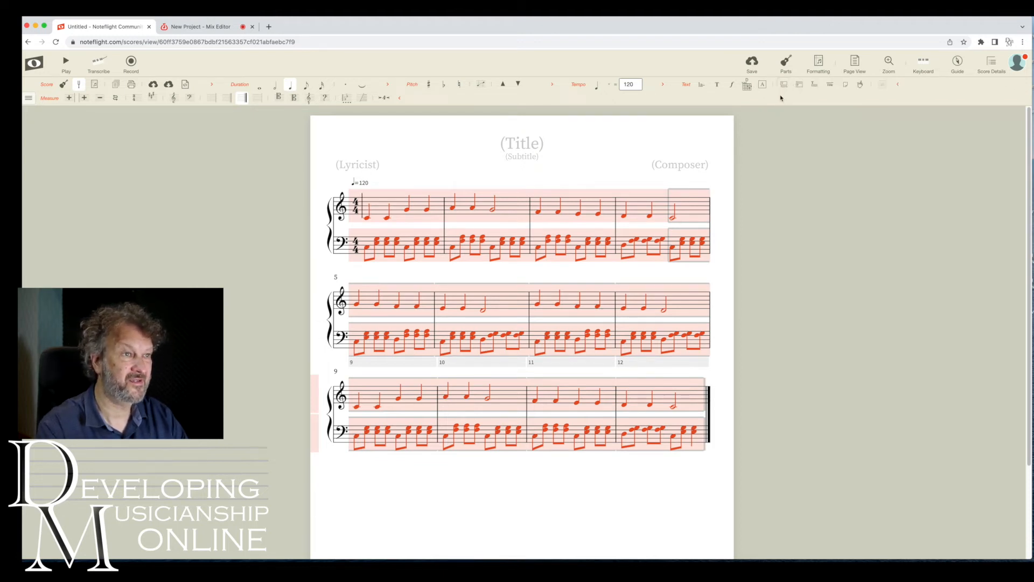
click(663, 86)
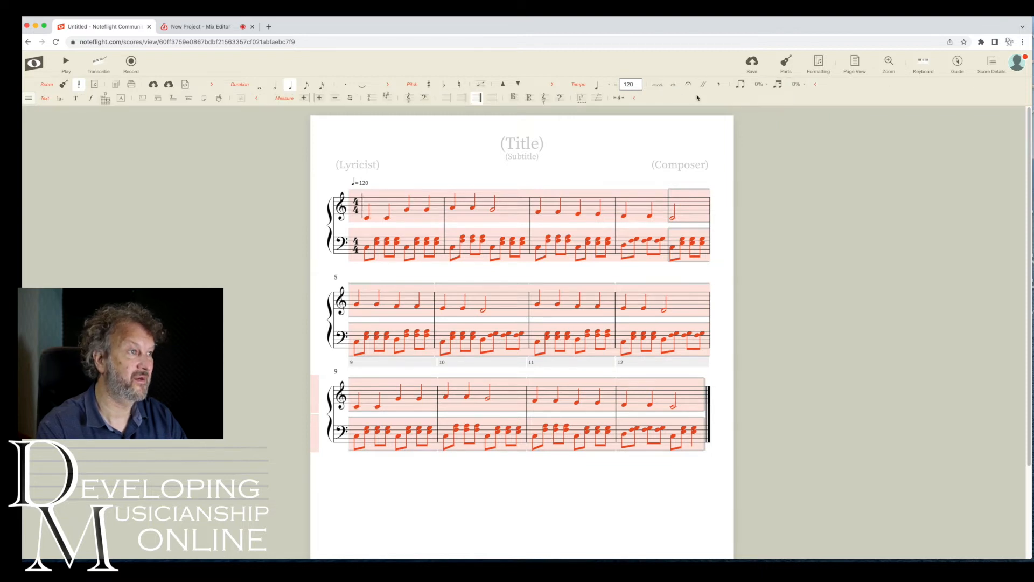
click(552, 84)
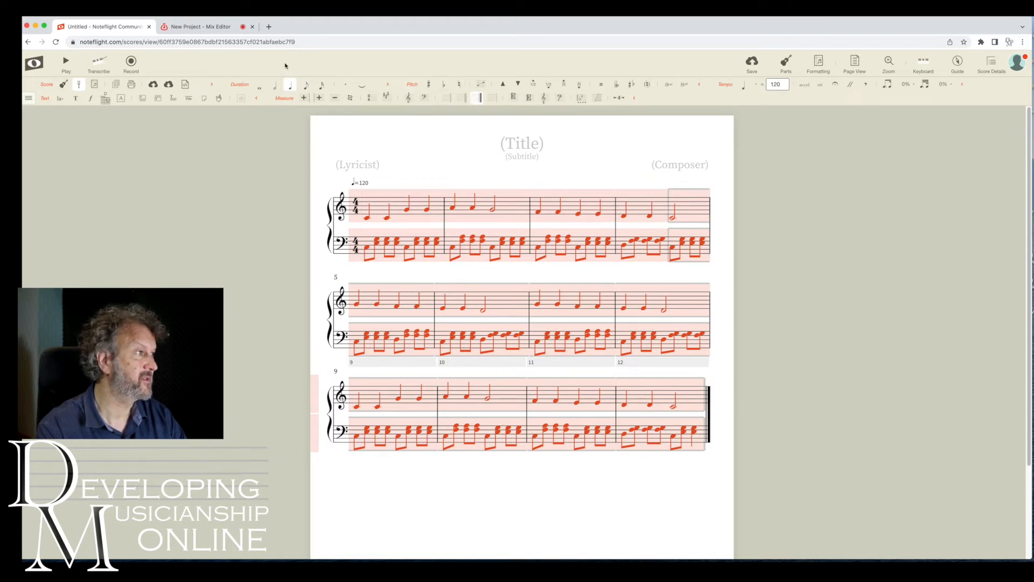
click(28, 99)
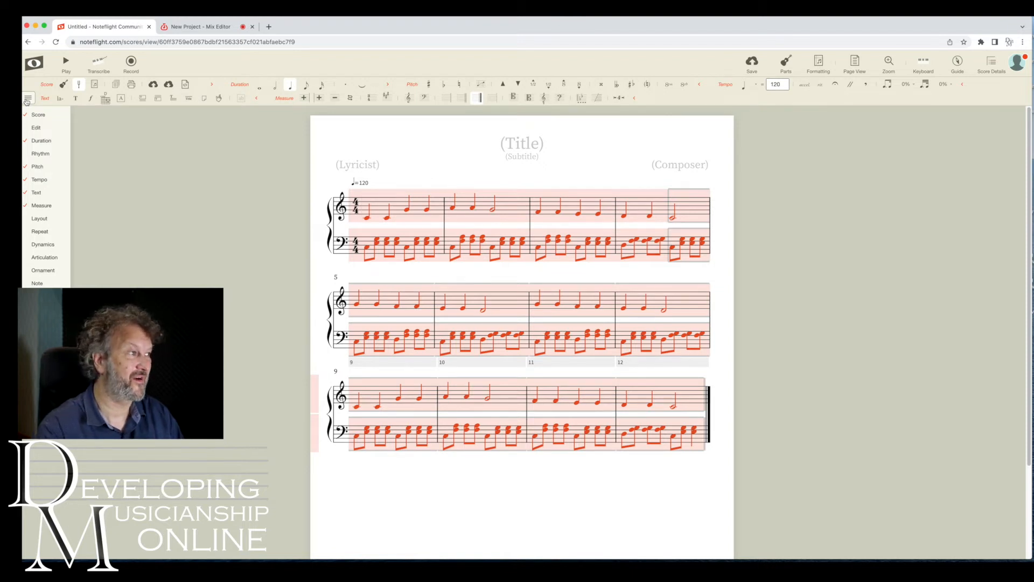
click(610, 128)
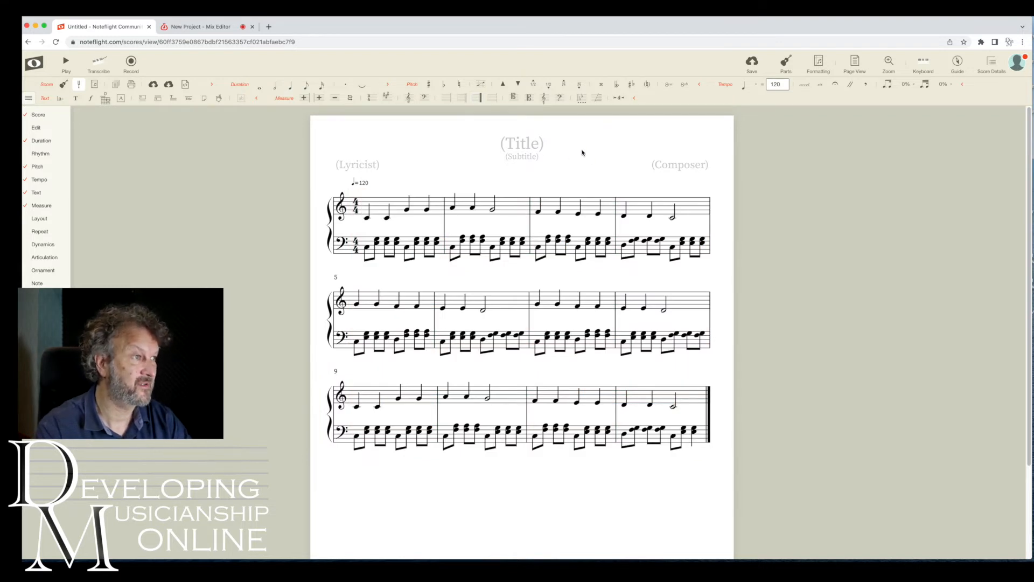
click(28, 98)
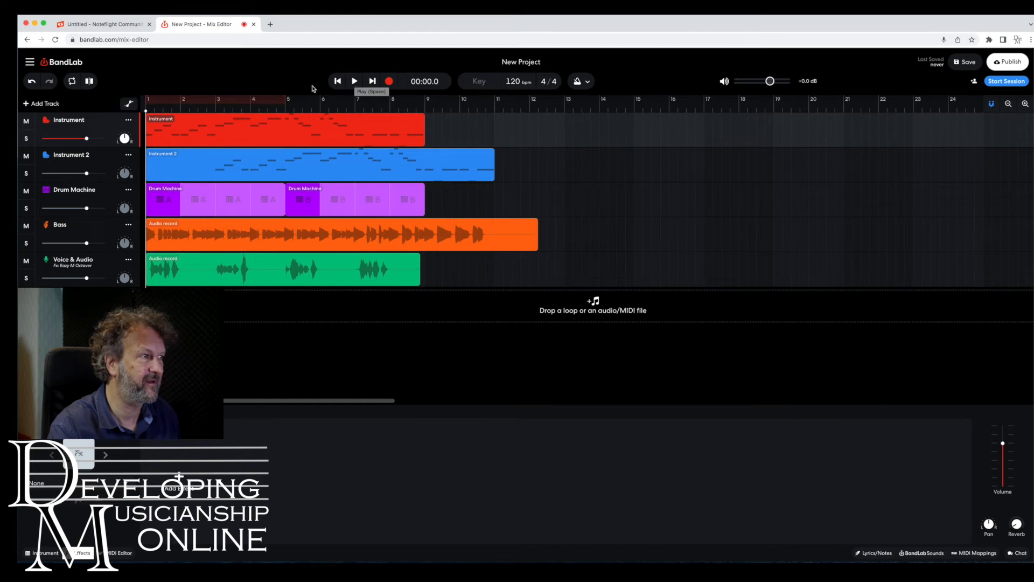
Switch to the BandLab project, extend the loop region to bar 11 and play it back.
mouse_move(285, 99)
mouse_down()
mouse_move(529, 108)
mouse_move(498, 115)
mouse_up()
click(355, 82)
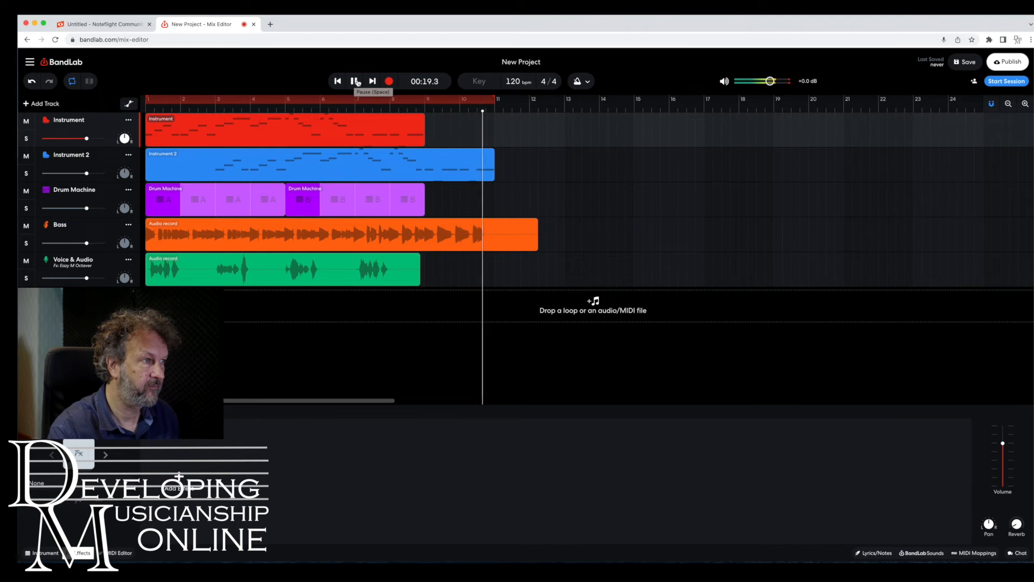
click(357, 82)
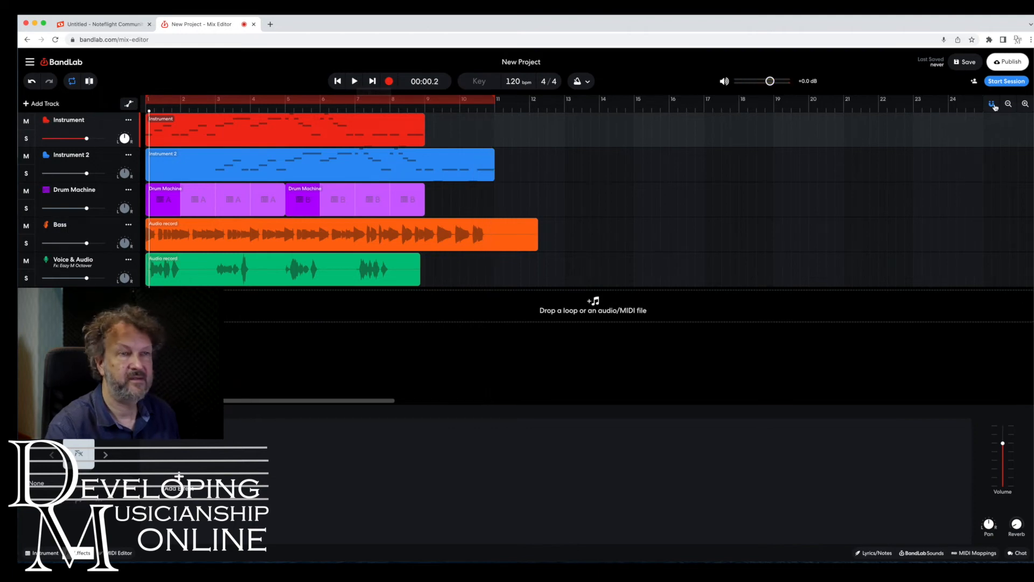
Save the project and open the Instrument track's region in the MIDI editor with a 1/16 grid.
click(967, 62)
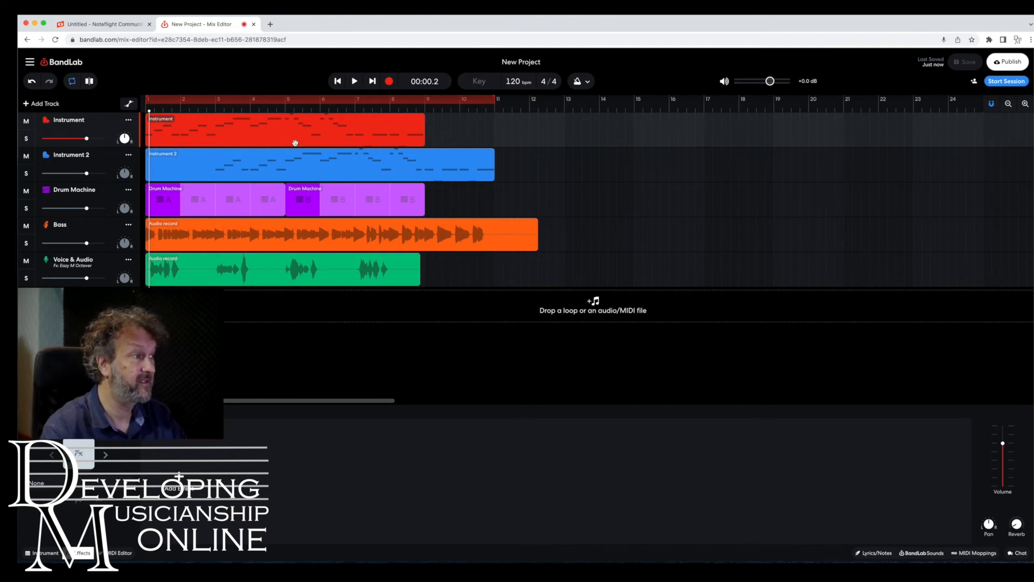
click(207, 128)
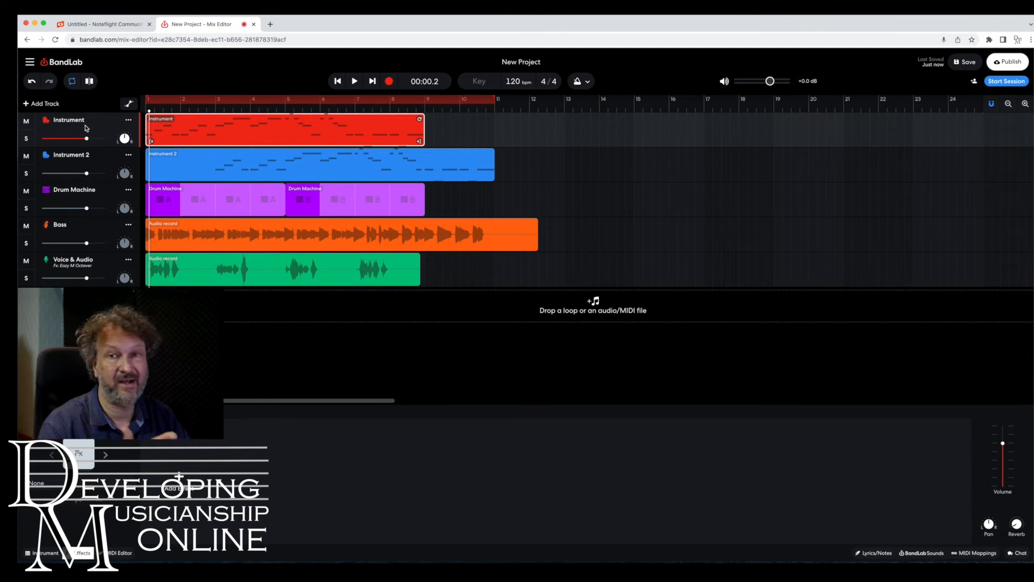
double_click(219, 127)
scroll(506, 483, up, 3)
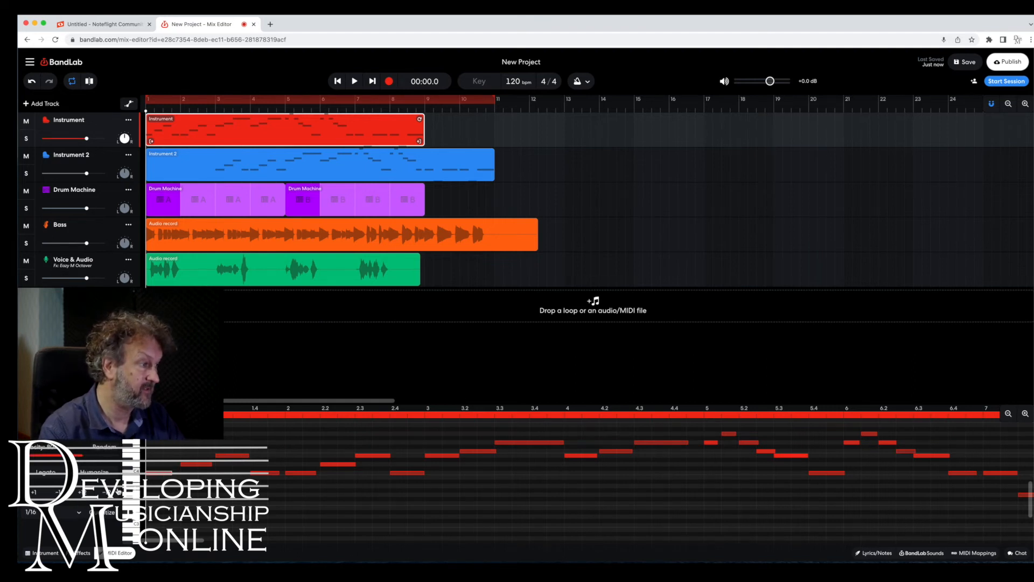
click(81, 512)
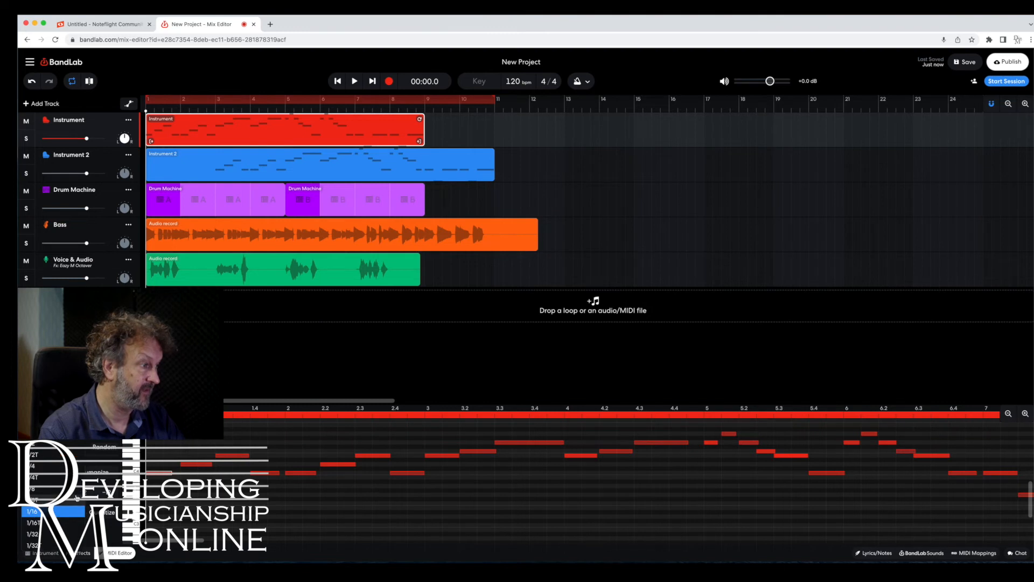
click(59, 511)
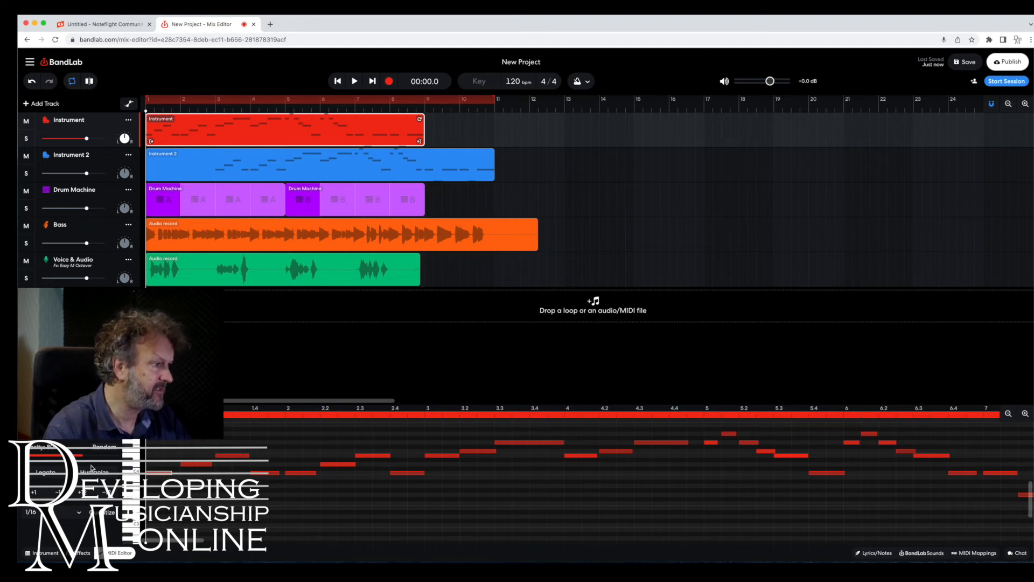
Open the Instrument panel and browse the sound list under Keyboards.
click(47, 553)
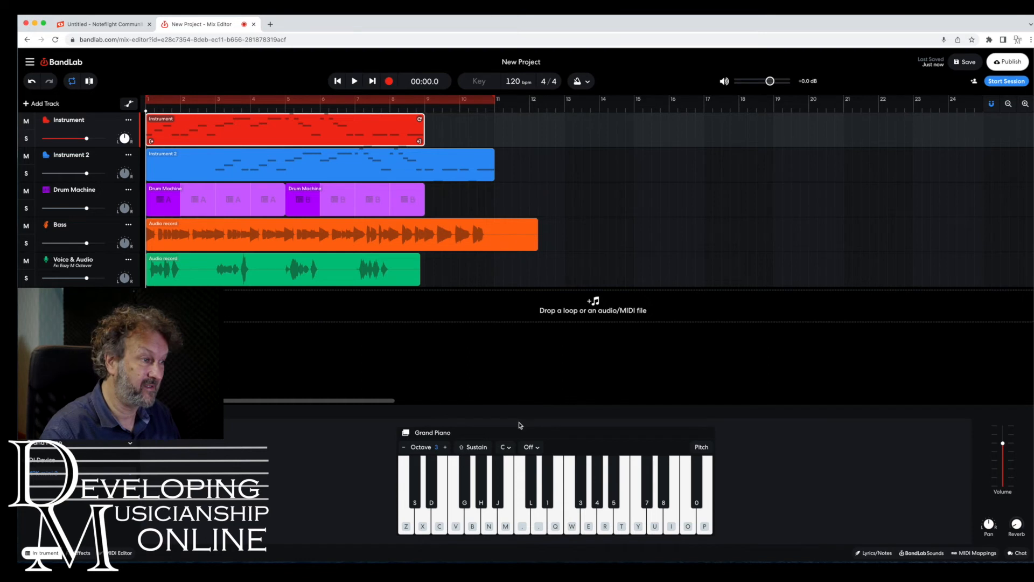
click(130, 442)
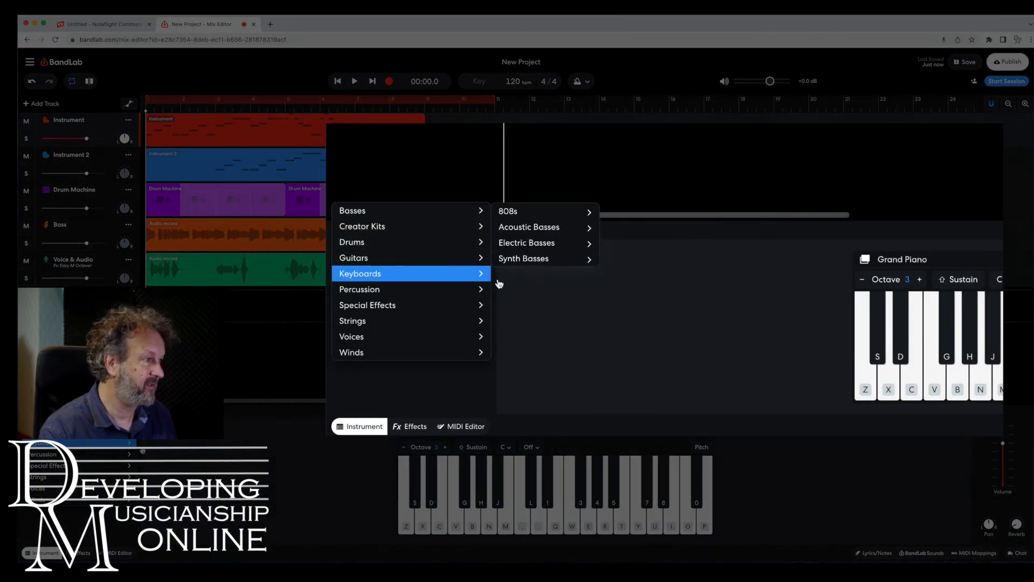
click(546, 294)
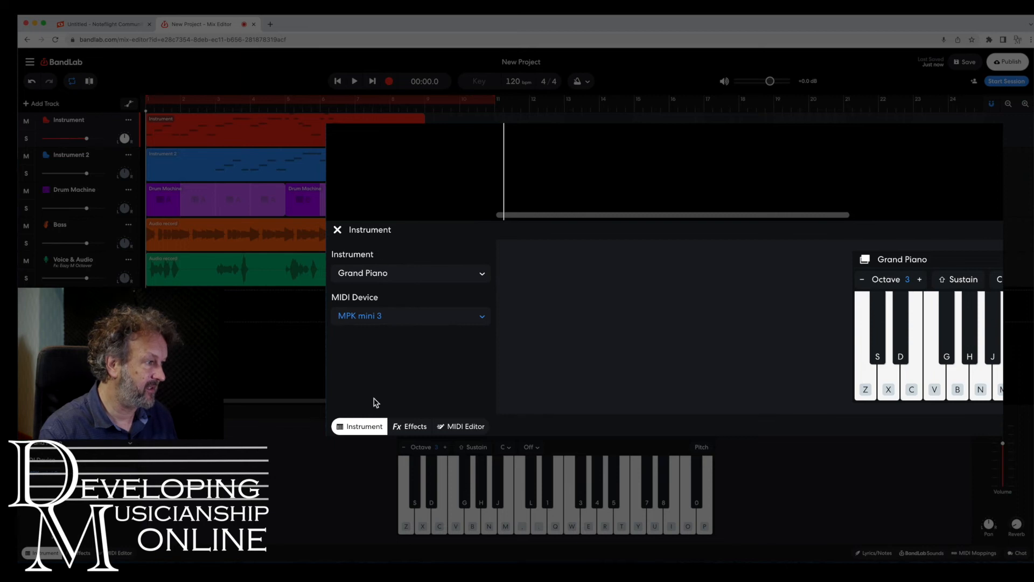
click(484, 277)
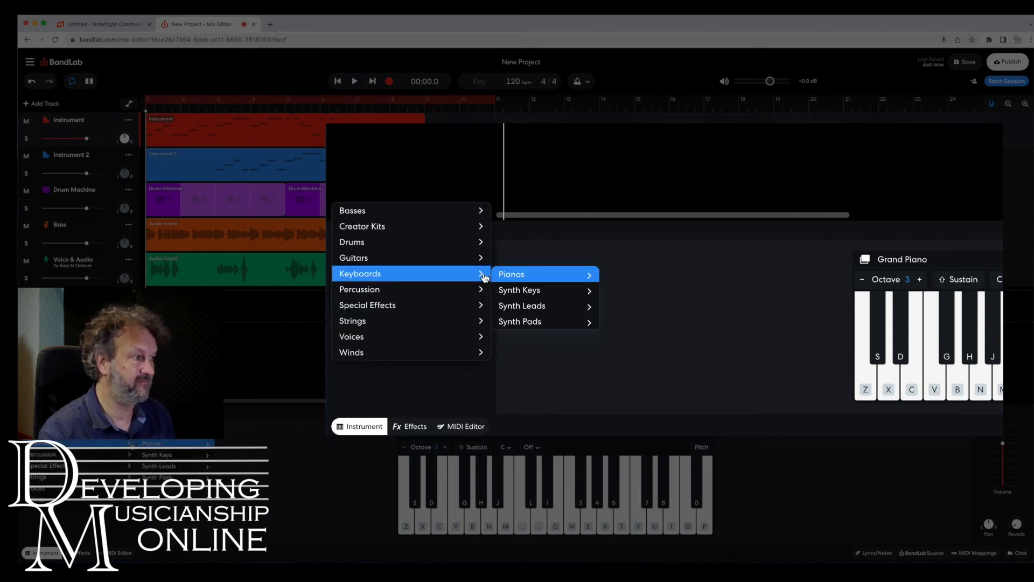
mouse_move(424, 348)
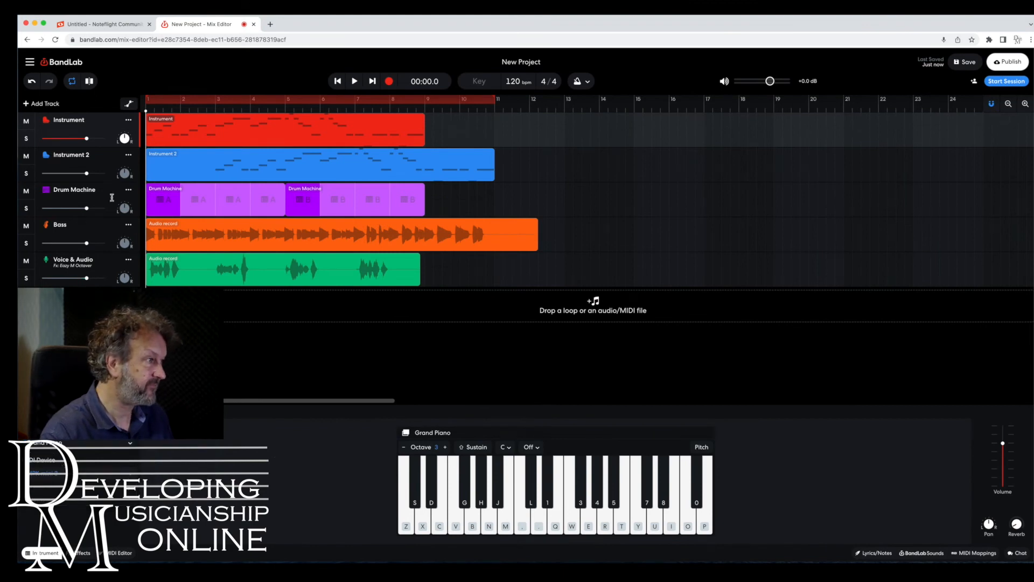
Browse the Instrument 2 and Drum Machine track panels and the New Track options without adding a track.
click(104, 157)
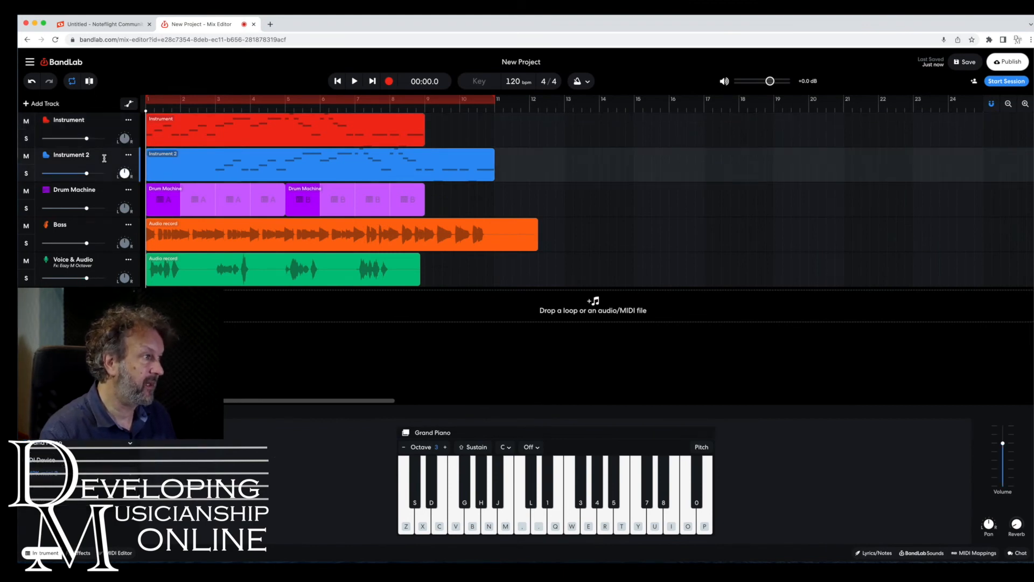
click(100, 192)
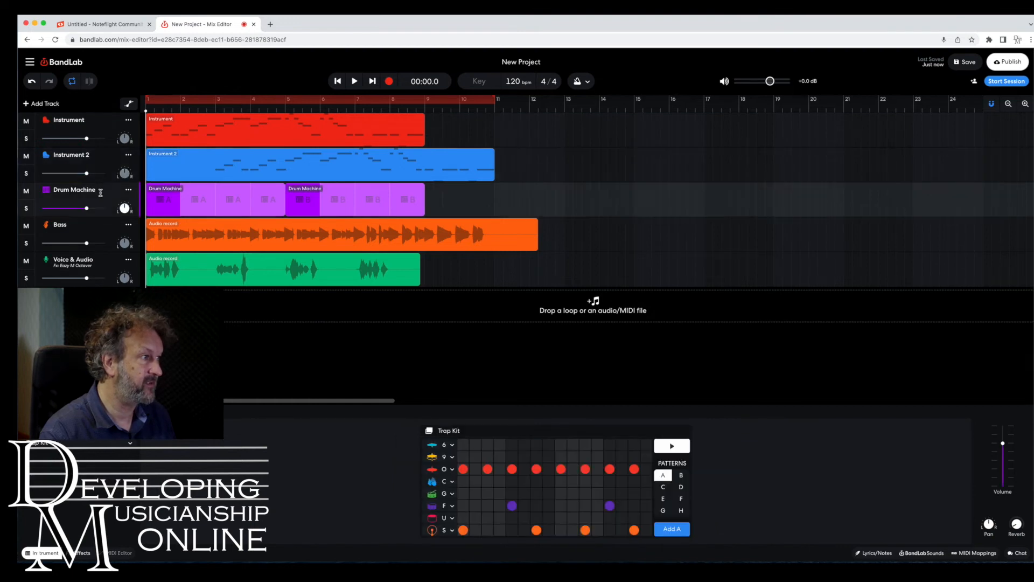
click(27, 104)
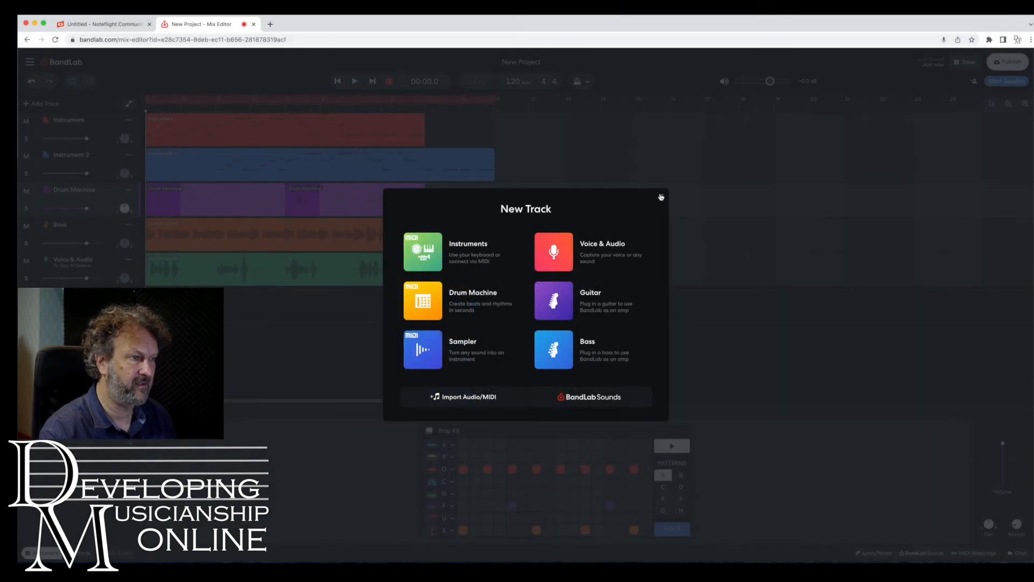
click(662, 196)
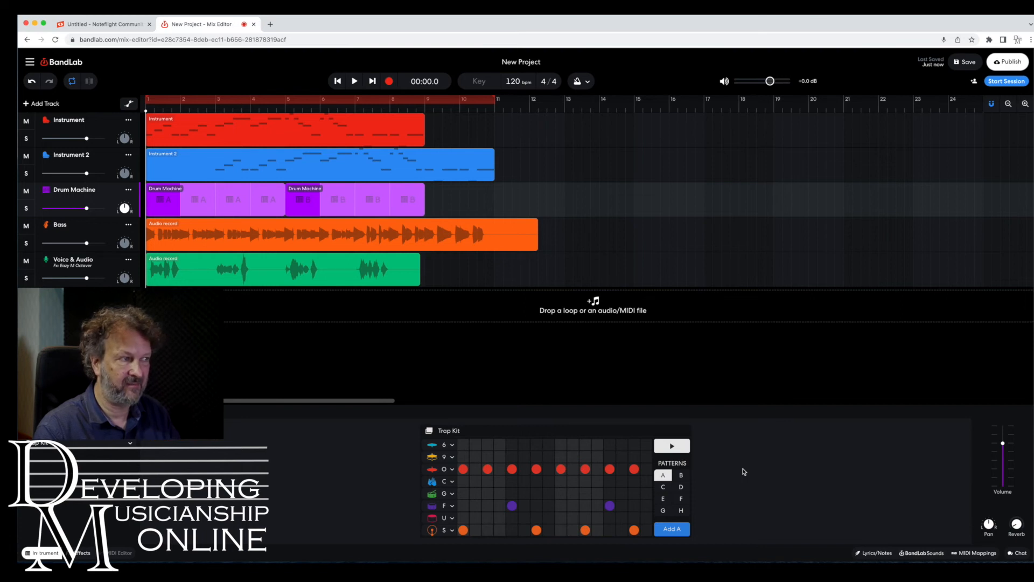
Inspect pattern B in the second Drum Machine region and the Bass track's instrument panel.
click(420, 188)
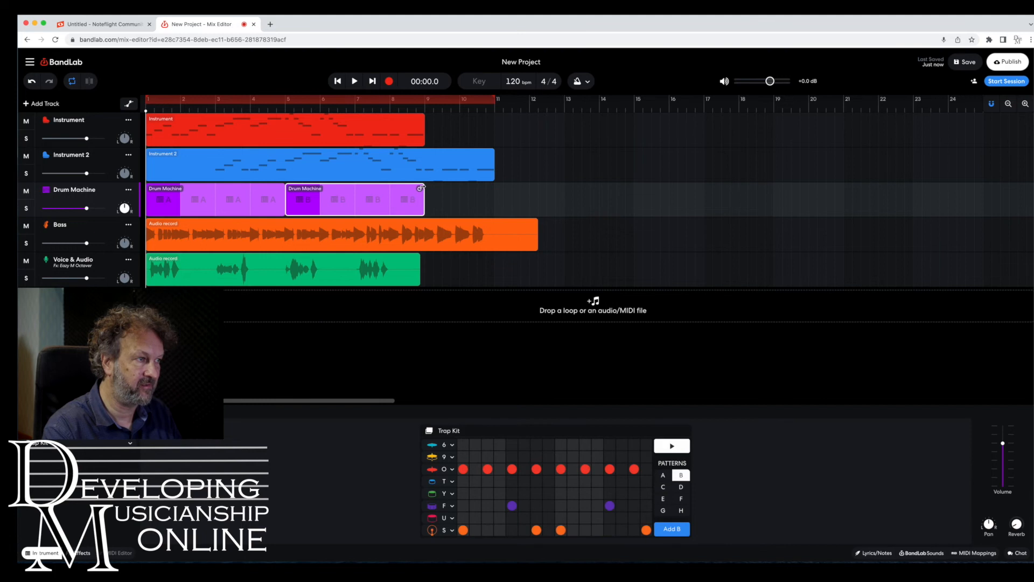
mouse_move(420, 188)
mouse_down()
mouse_move(562, 189)
mouse_move(425, 196)
mouse_up()
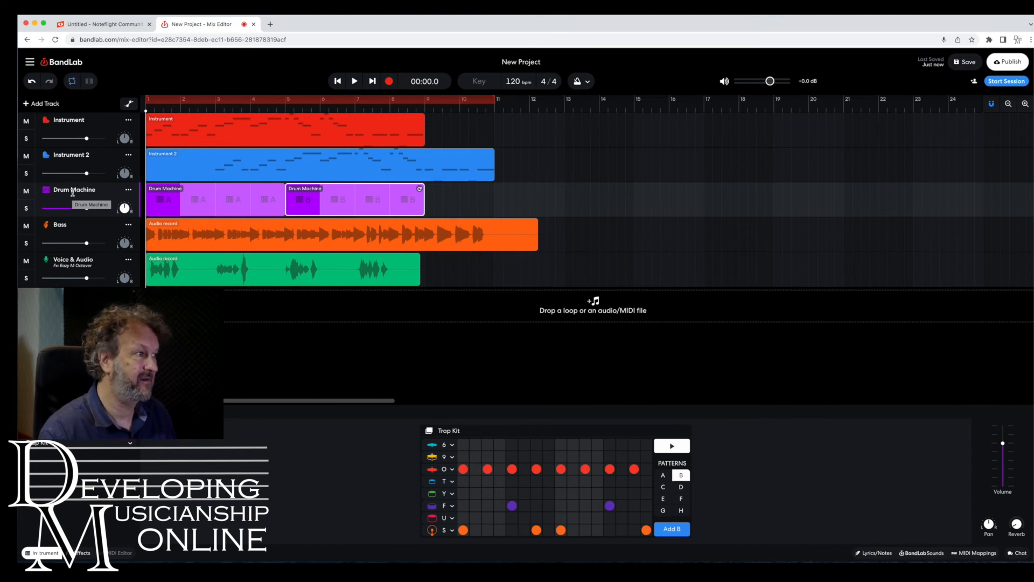
click(88, 225)
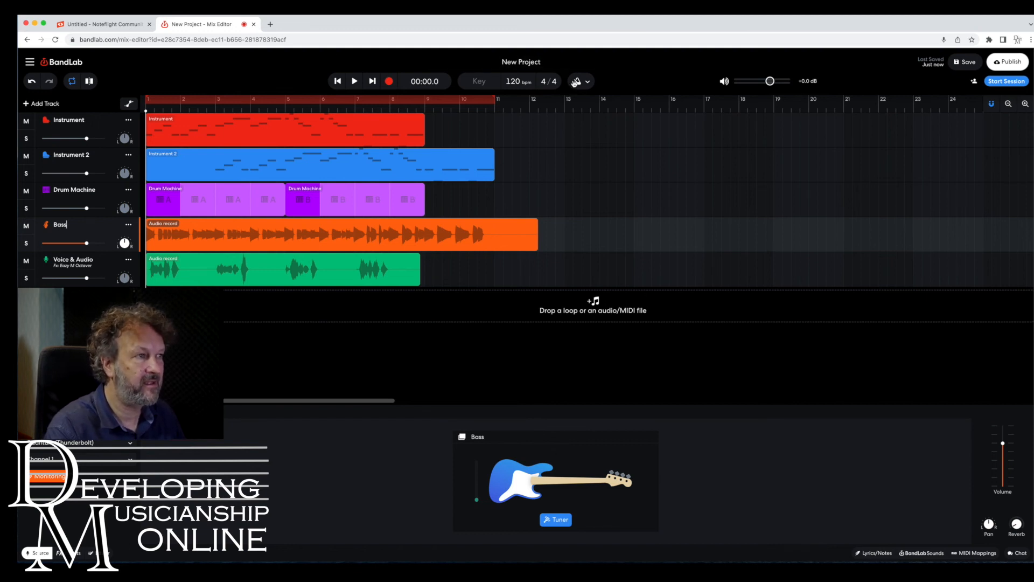
Disable the metronome and open the Bass track's effects panel.
click(577, 82)
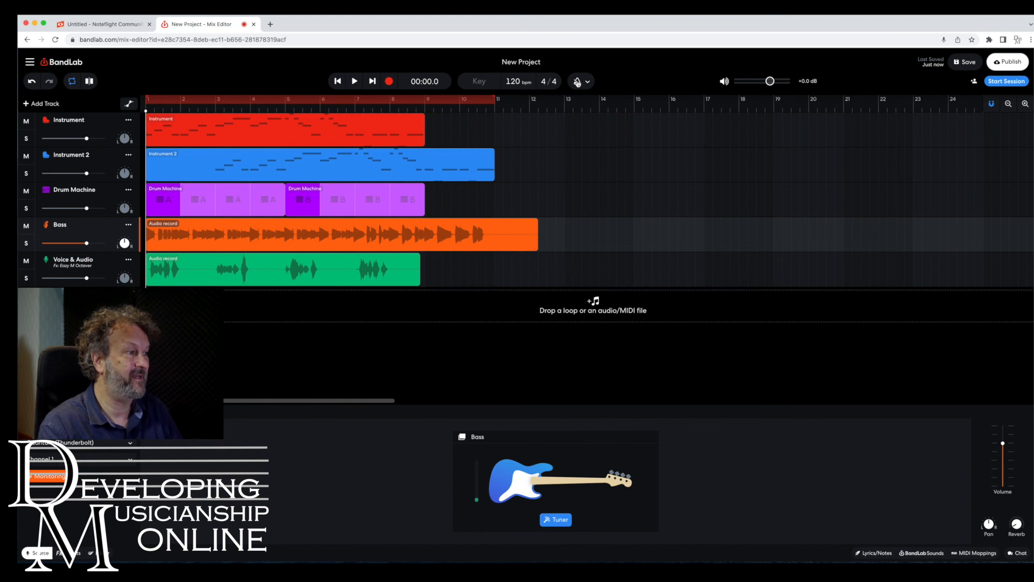
click(60, 553)
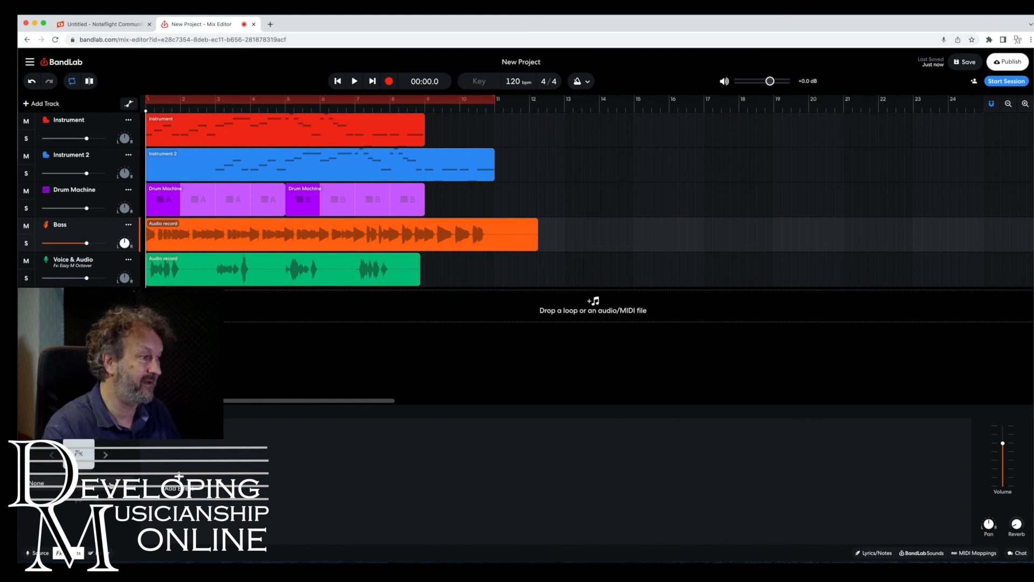
Examine the Voice & Audio track's effects chain and browse the Vocals presets list.
click(82, 258)
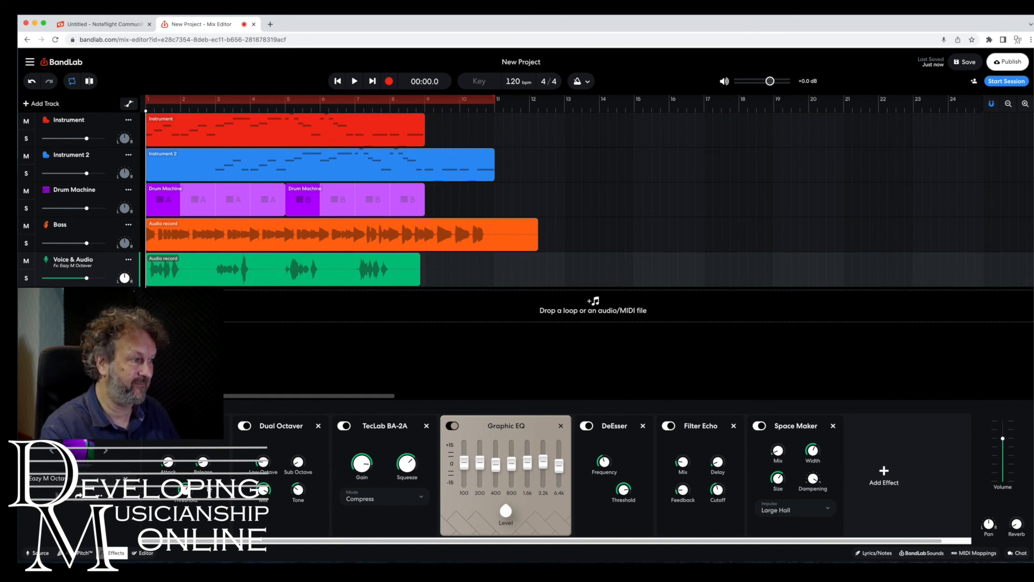
click(48, 478)
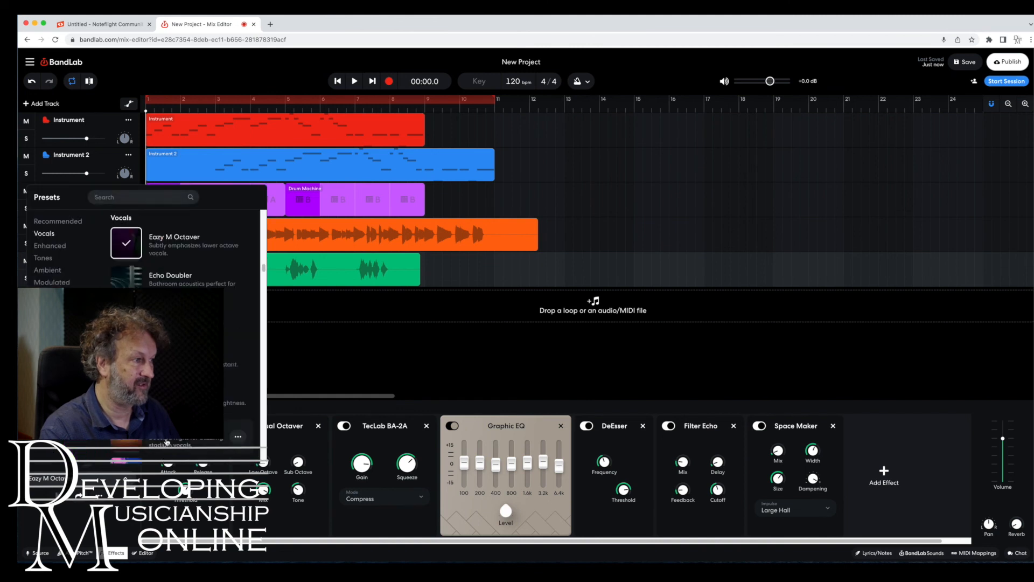
scroll(176, 440, down, 5)
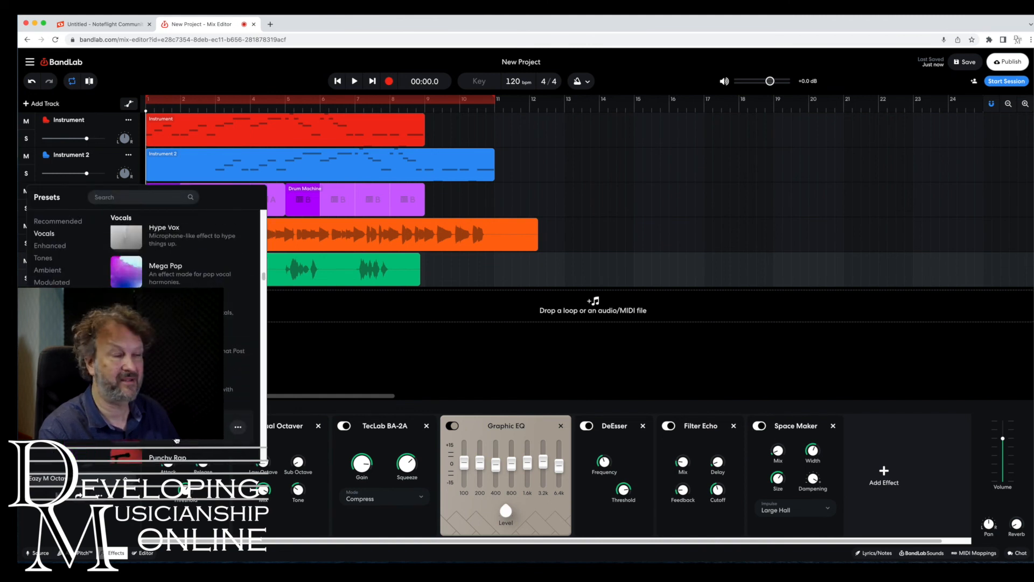
scroll(177, 440, up, 2)
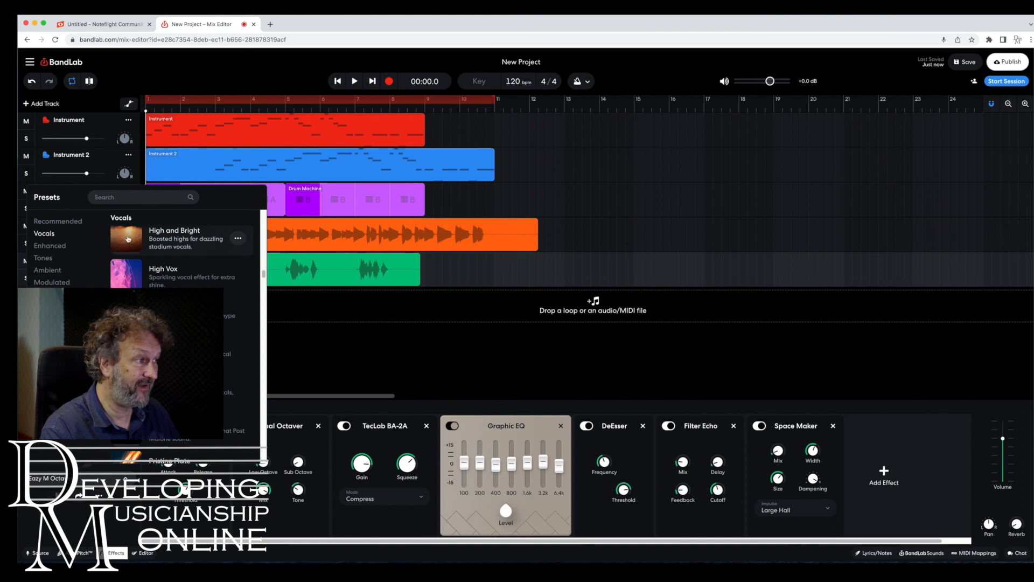
click(146, 62)
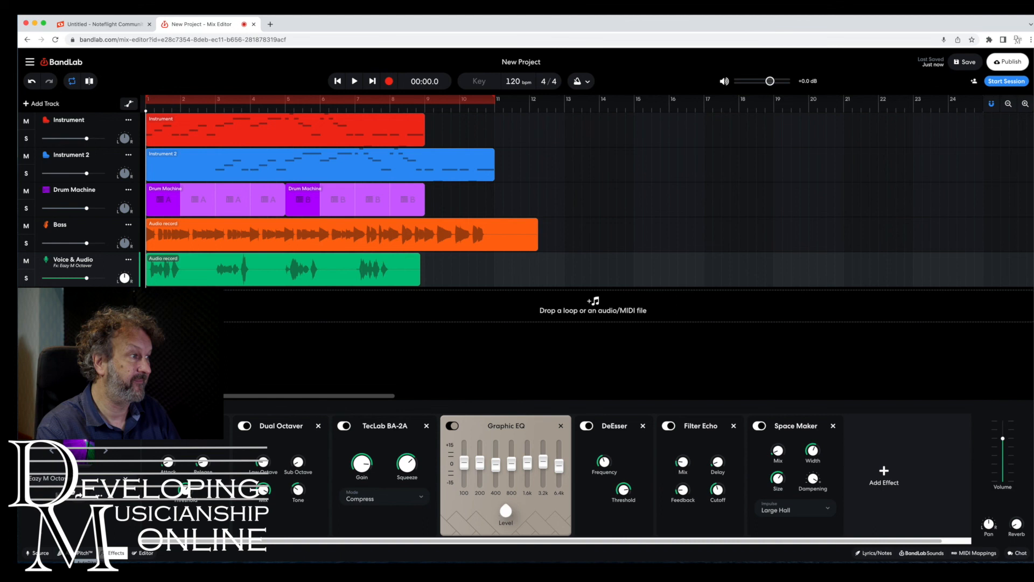
Open the Bass track's effect presets list and browse the recommended presets.
click(78, 229)
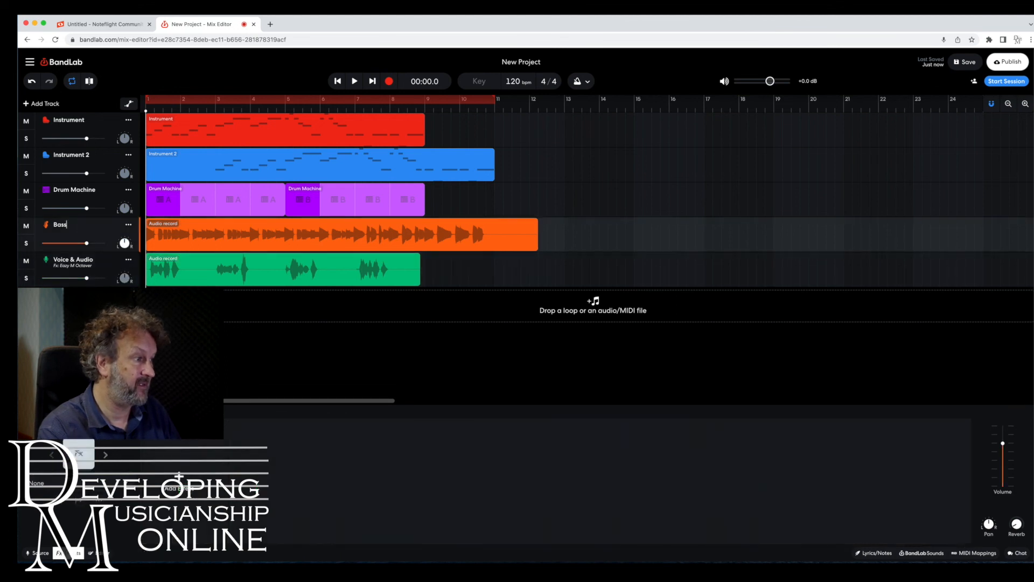
click(129, 484)
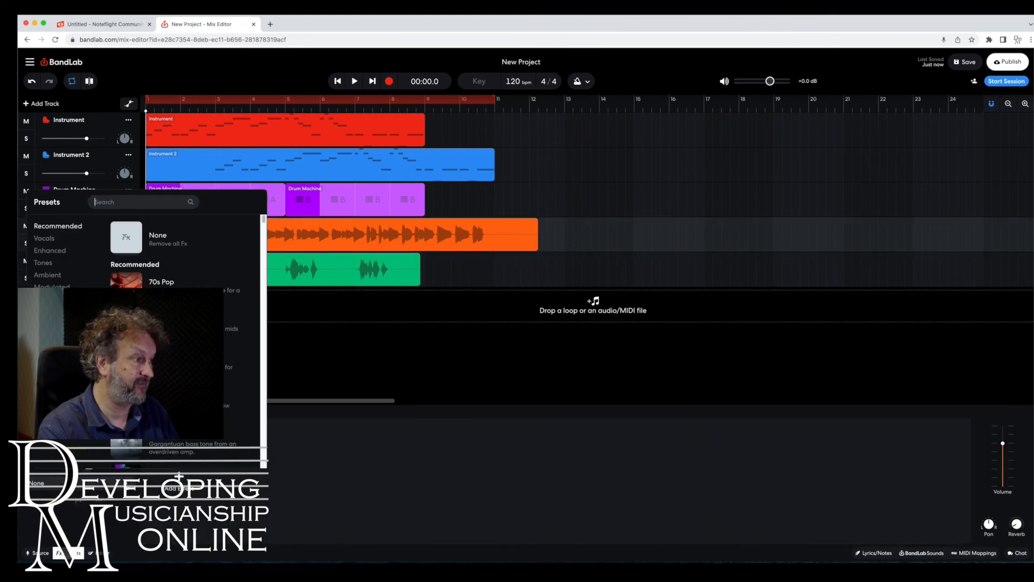
click(155, 65)
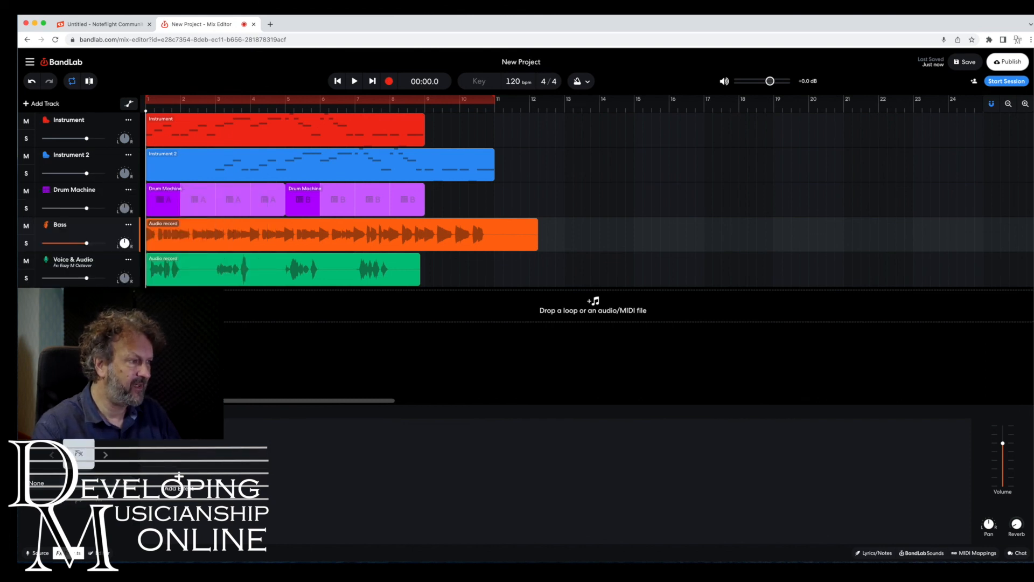